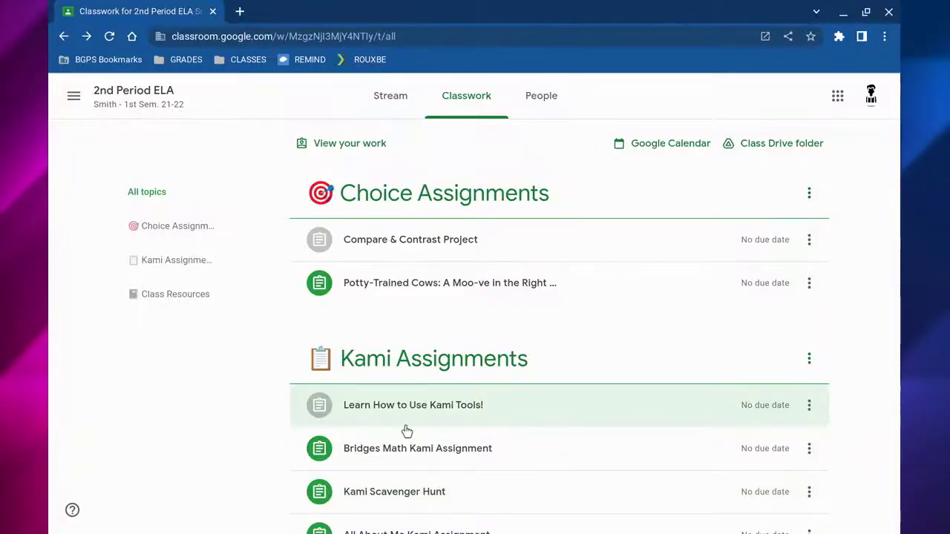
Find the Kami Scavenger Hunt assignment under Kami Assignments in the classwork list and view its full assignment page.
scroll(420, 431, down, 1)
scroll(420, 431, down, 2)
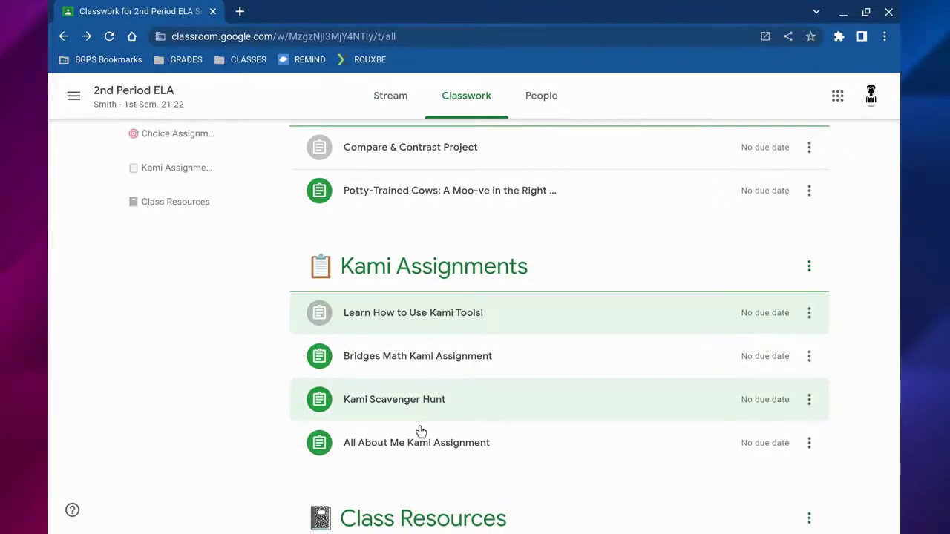
click(420, 427)
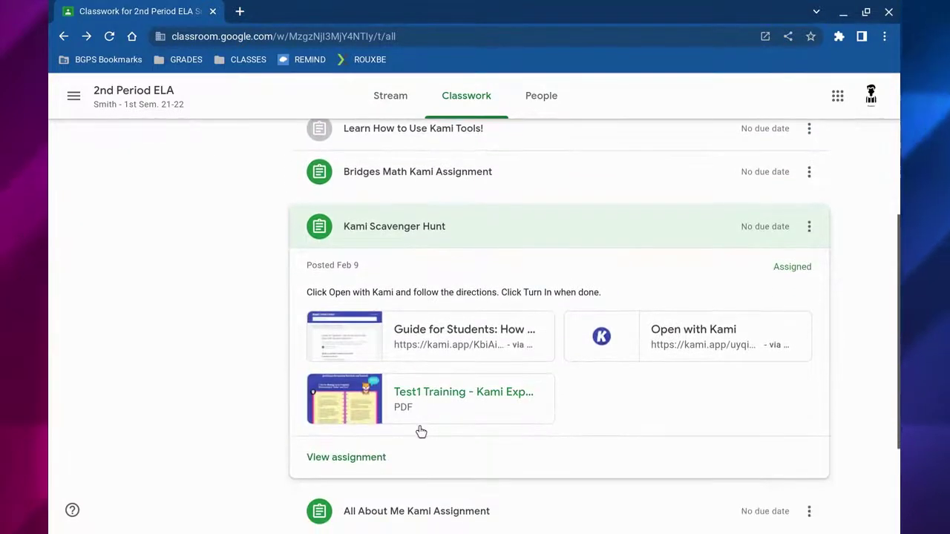
click(373, 487)
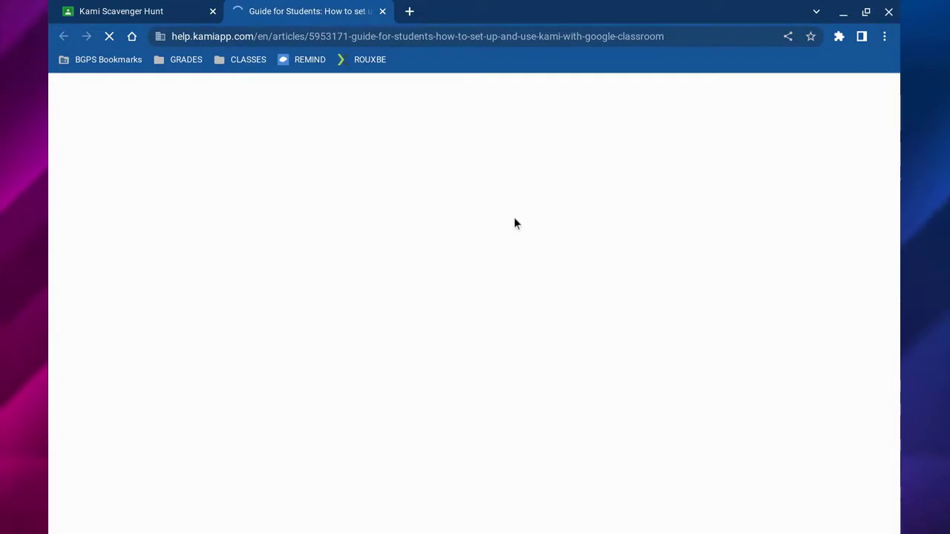
Read the student guide on setting up Kami with Google Classroom, including its extension store page, and return to the assignment.
scroll(568, 297, down, 3)
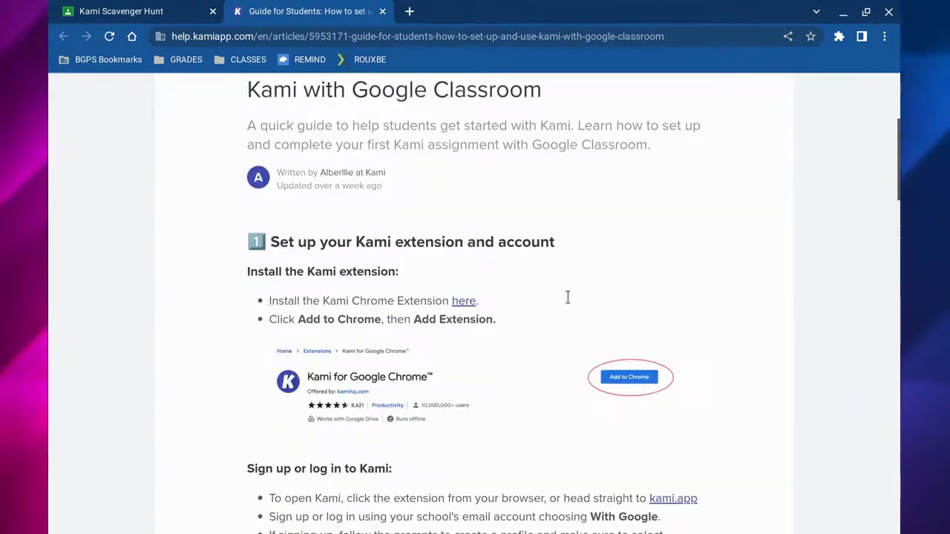
scroll(568, 298, down, 2)
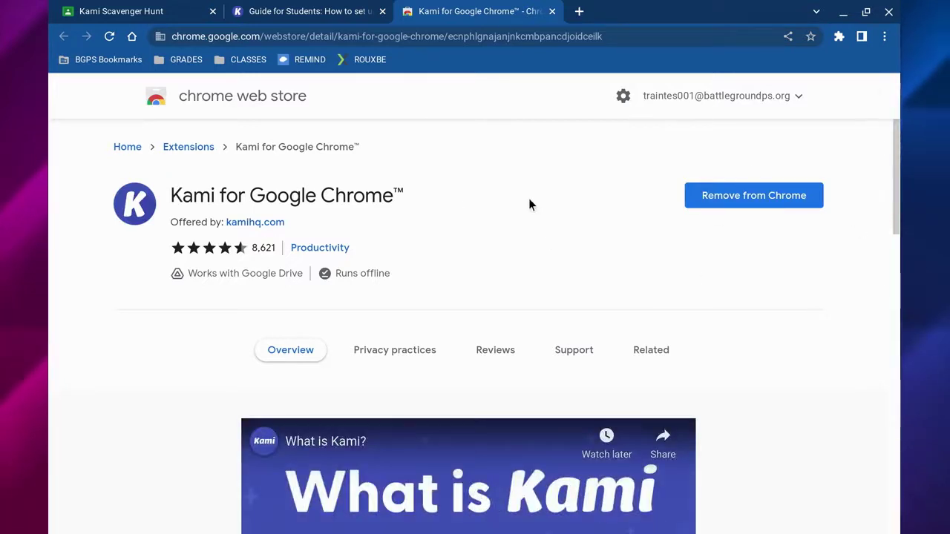
click(554, 13)
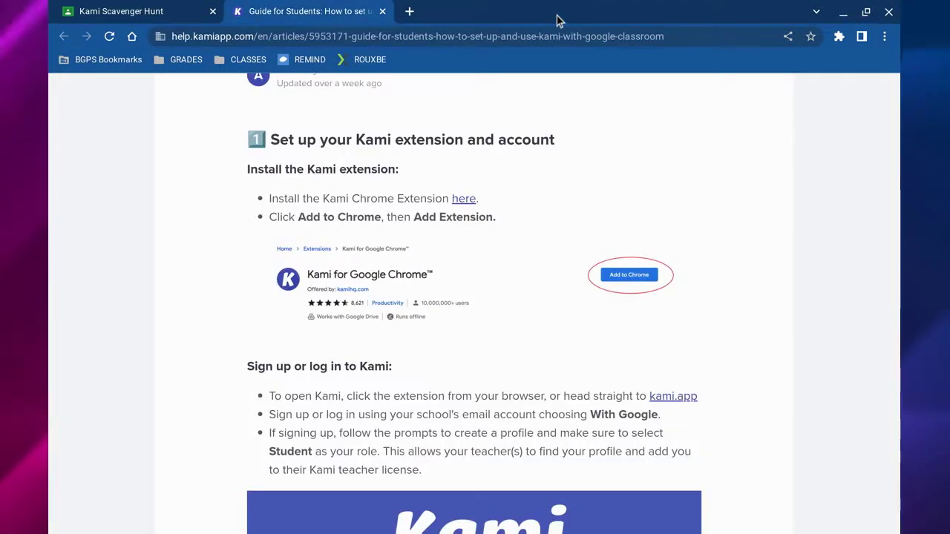
scroll(458, 320, down, 5)
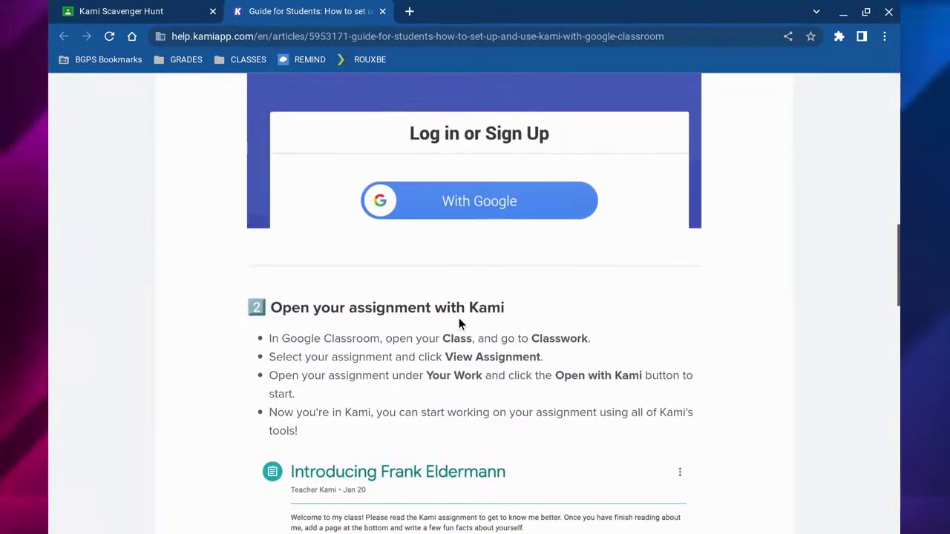
scroll(459, 321, down, 2)
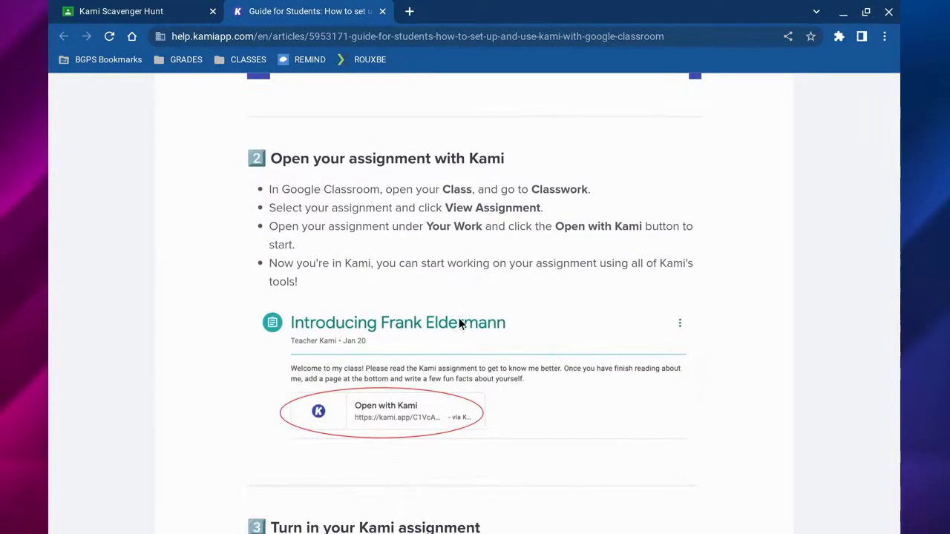
scroll(459, 321, down, 5)
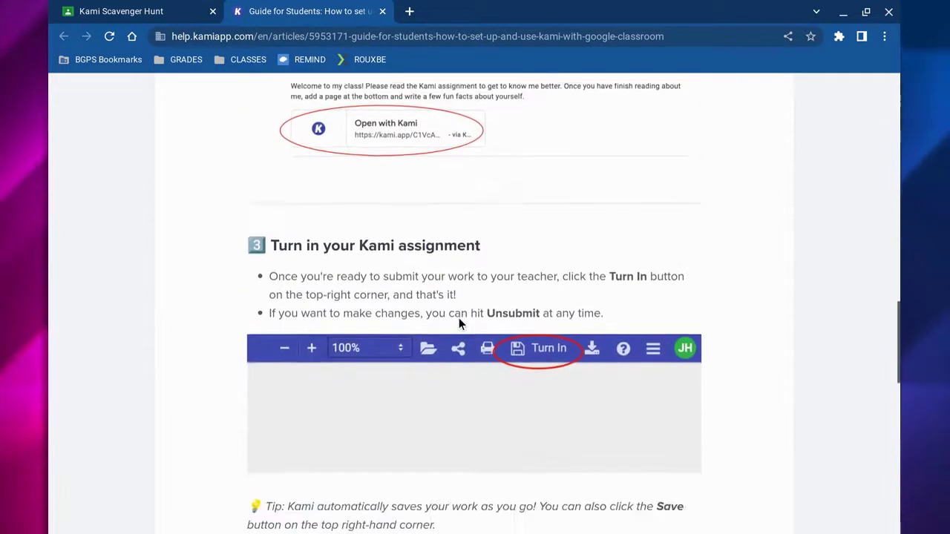
click(382, 12)
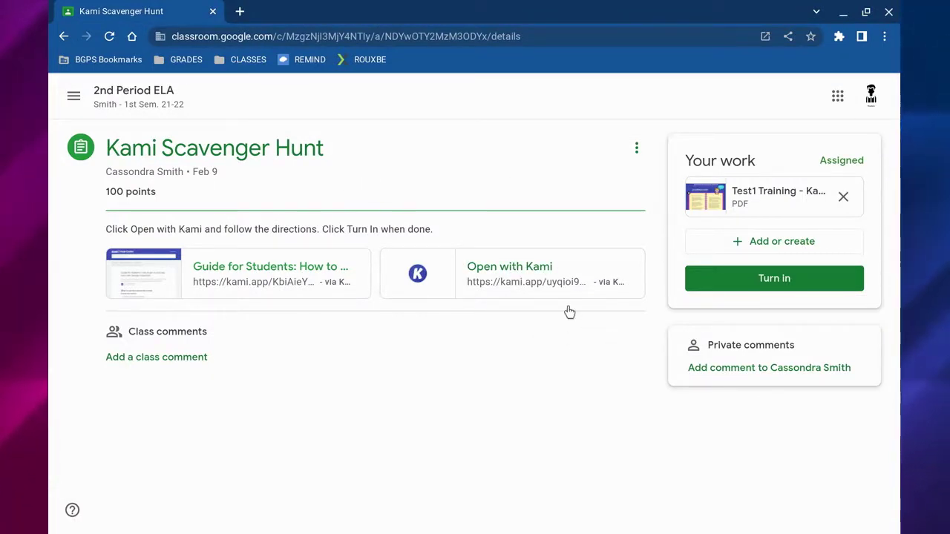
Open the Kami Scavenger Hunt assignment with Kami.
click(513, 300)
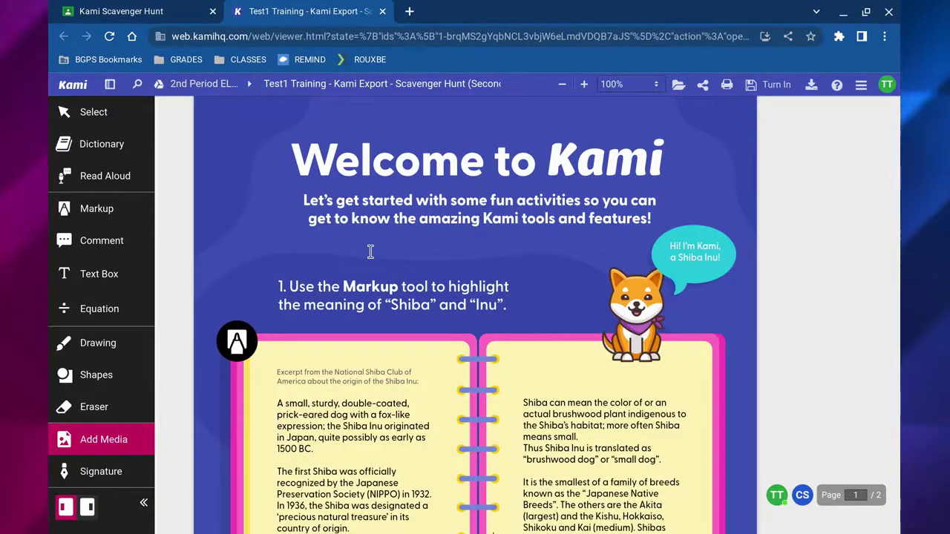
Preview the assignment's attached PDF in Classroom, check which connected apps can open it, and return to the Kami document.
click(186, 16)
click(789, 203)
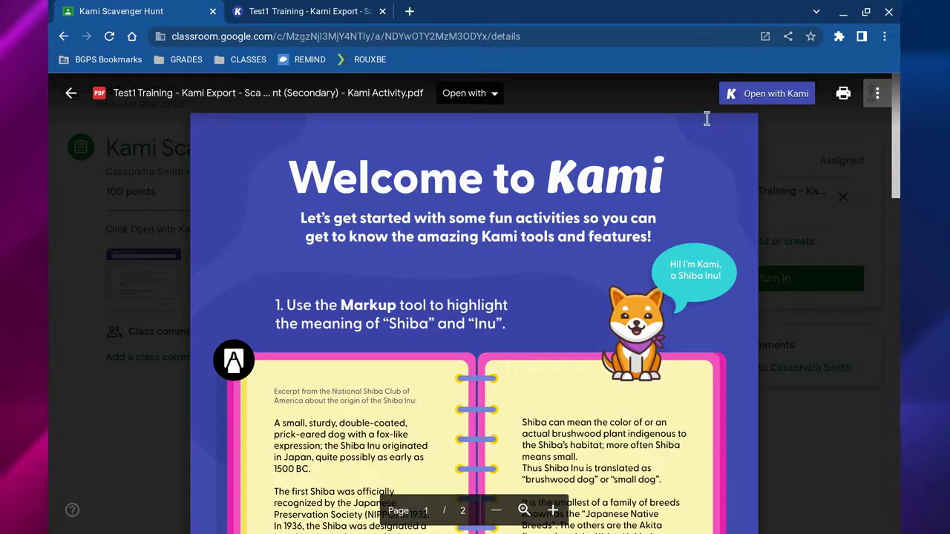
click(489, 94)
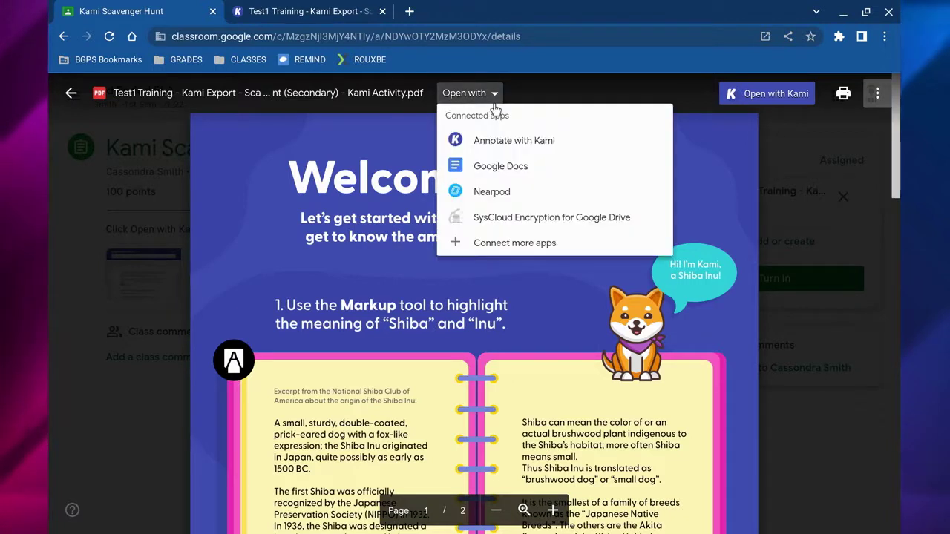
click(586, 100)
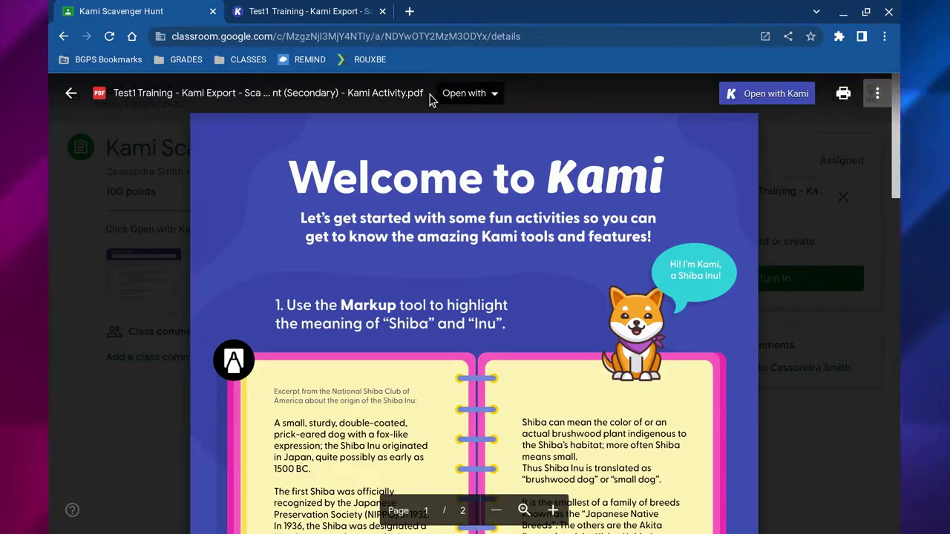
click(320, 12)
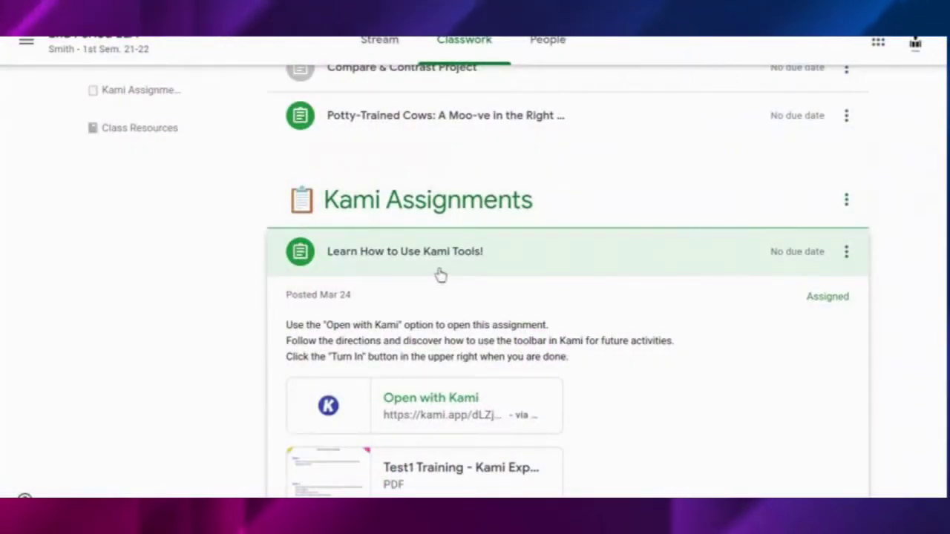
Open the Learn How to Use Kami Tools! assignment with Kami and join the Battle Ground School District license.
scroll(438, 282, down, 3)
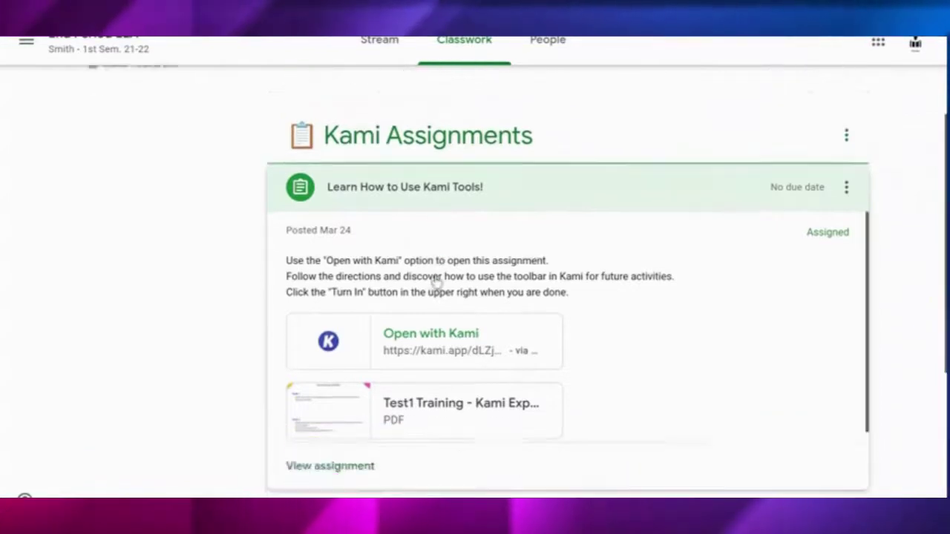
click(356, 330)
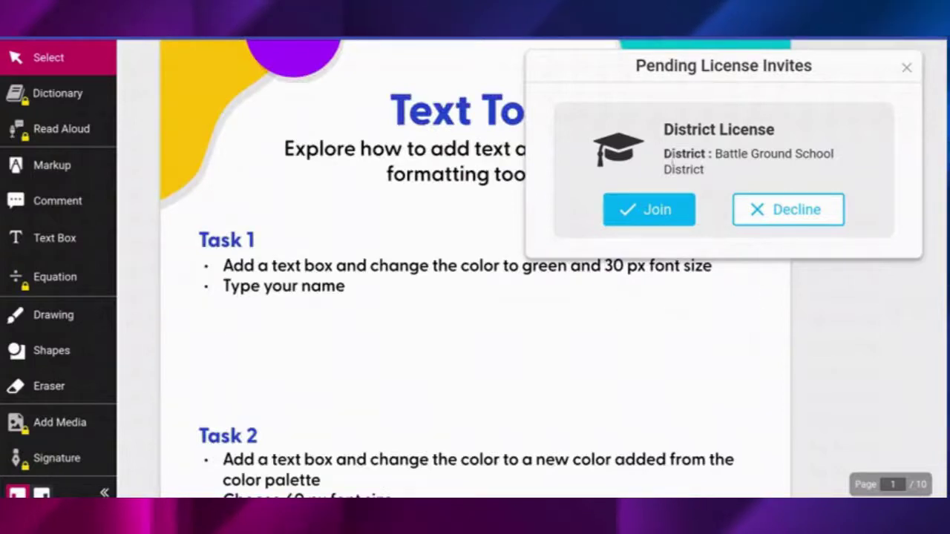
click(647, 215)
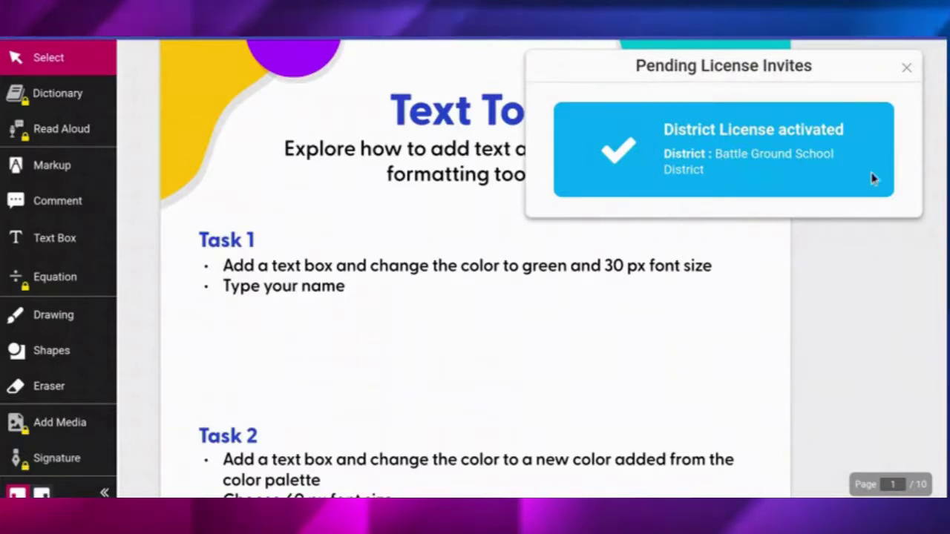
click(906, 68)
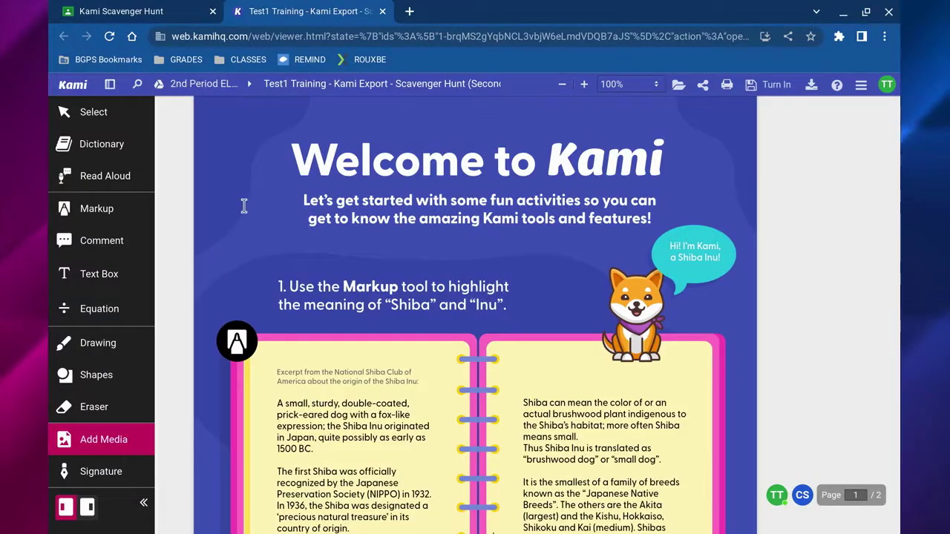
Look up the word "indigenous" in the Shiba passage with the Dictionary tool and dismiss the definition.
scroll(243, 206, down, 3)
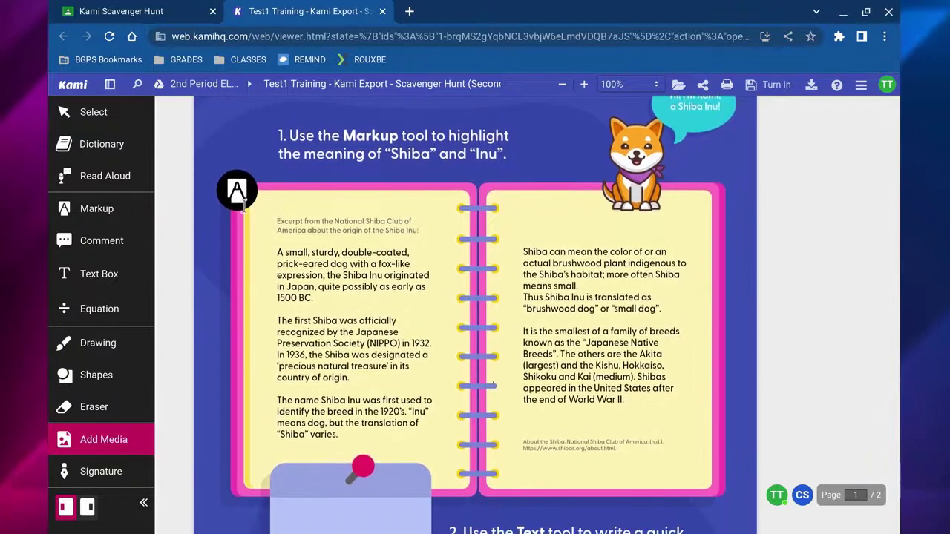
click(120, 158)
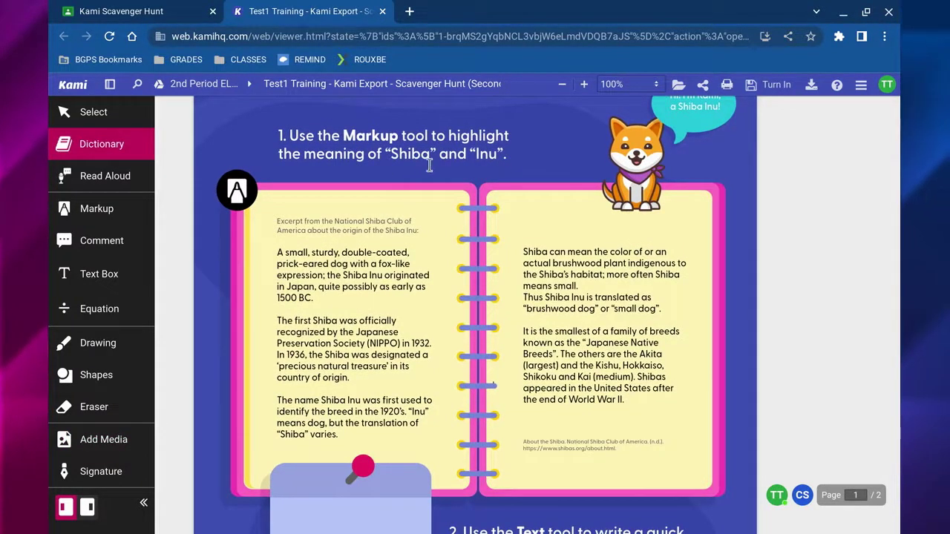
drag(677, 264, 628, 265)
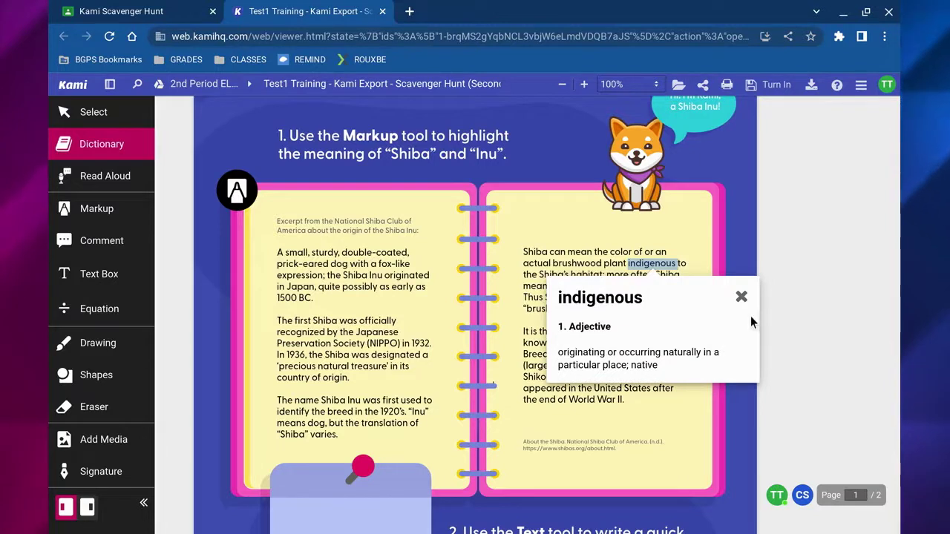
click(745, 317)
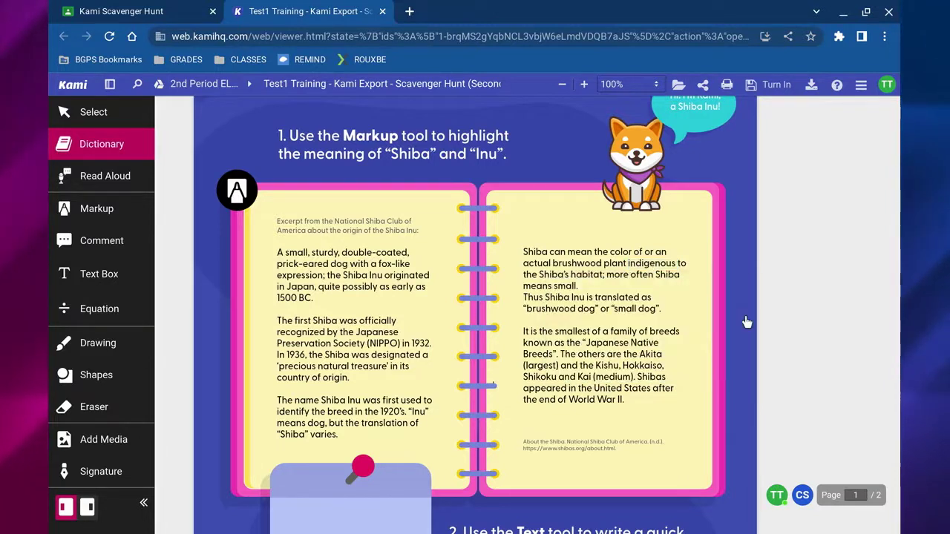
Listen to the first instruction of the scavenger hunt with Read Aloud and stop the playback.
click(124, 182)
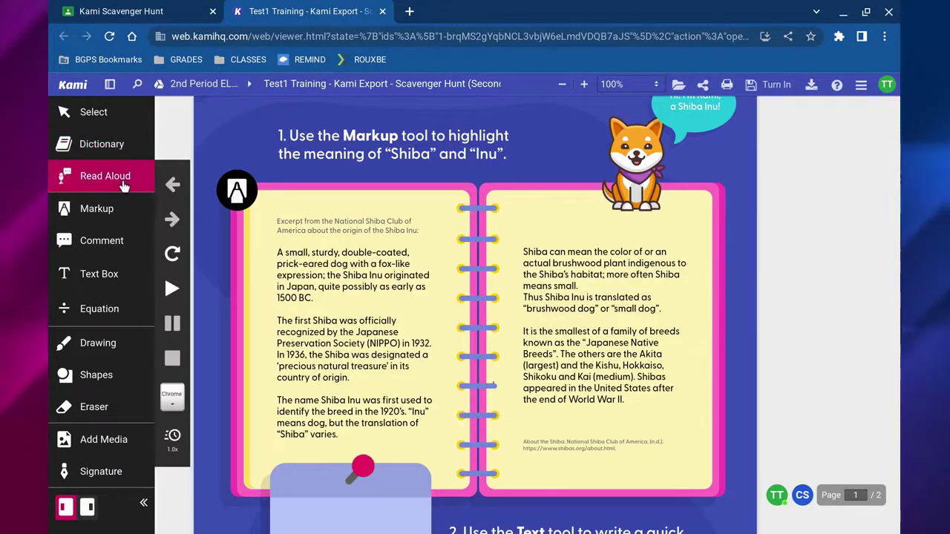
click(169, 303)
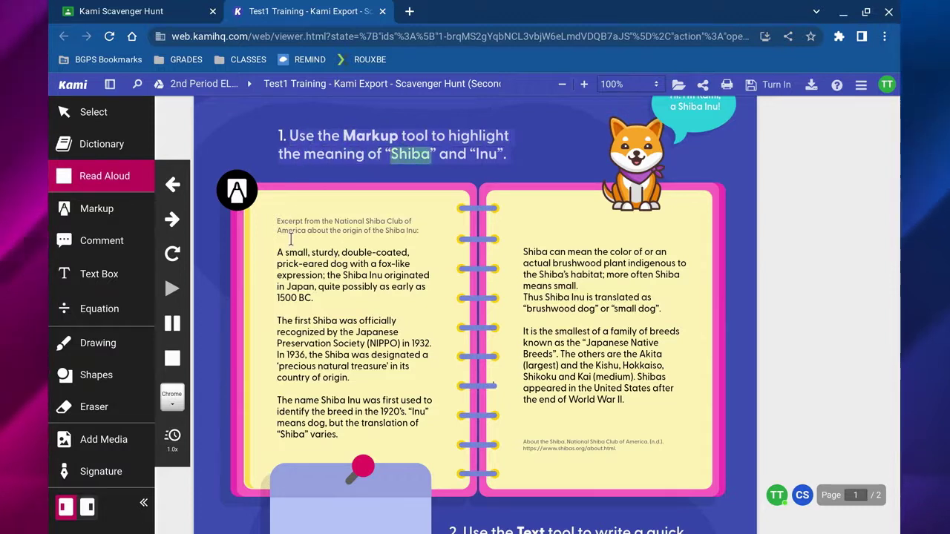
click(169, 336)
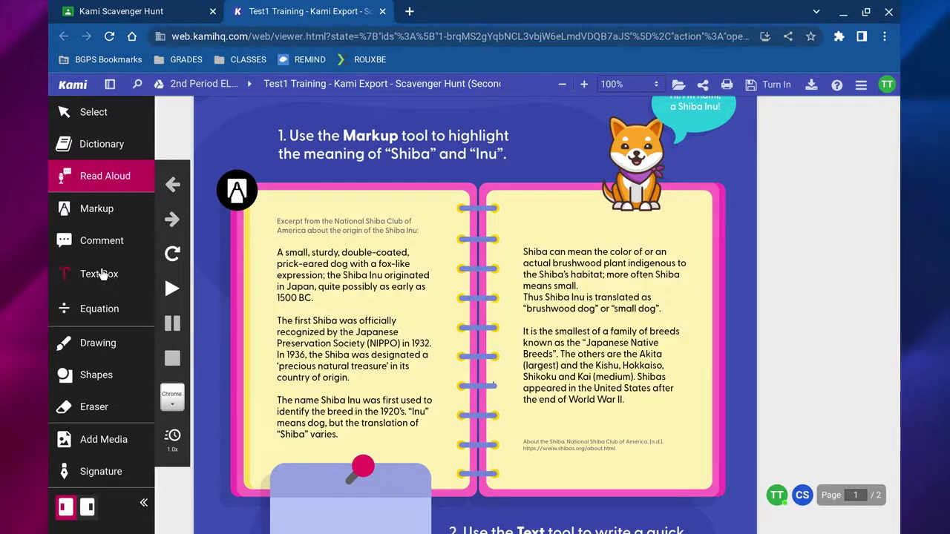
Freehand-highlight in purple the sentence beginning "Inu" means dog and the first two lines of the "Shiba can mean" passage.
click(99, 211)
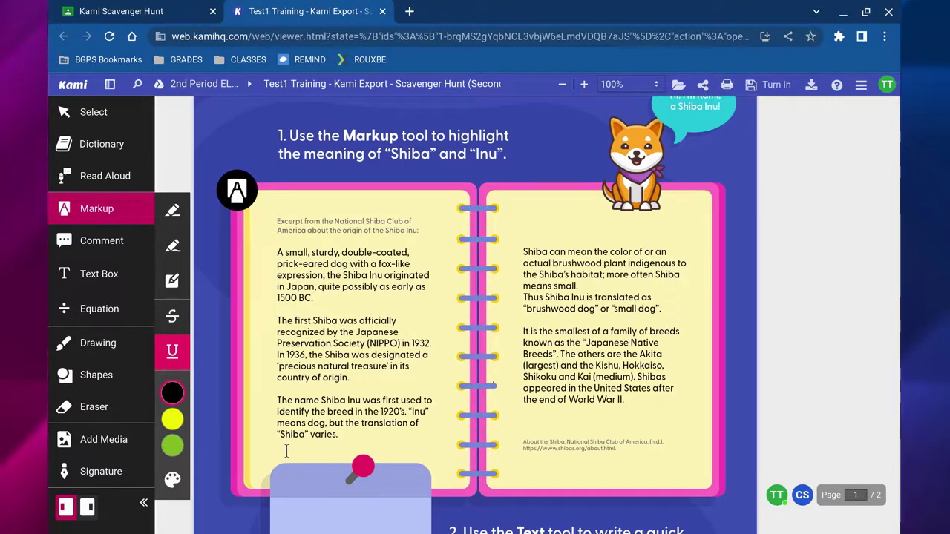
click(174, 254)
click(172, 419)
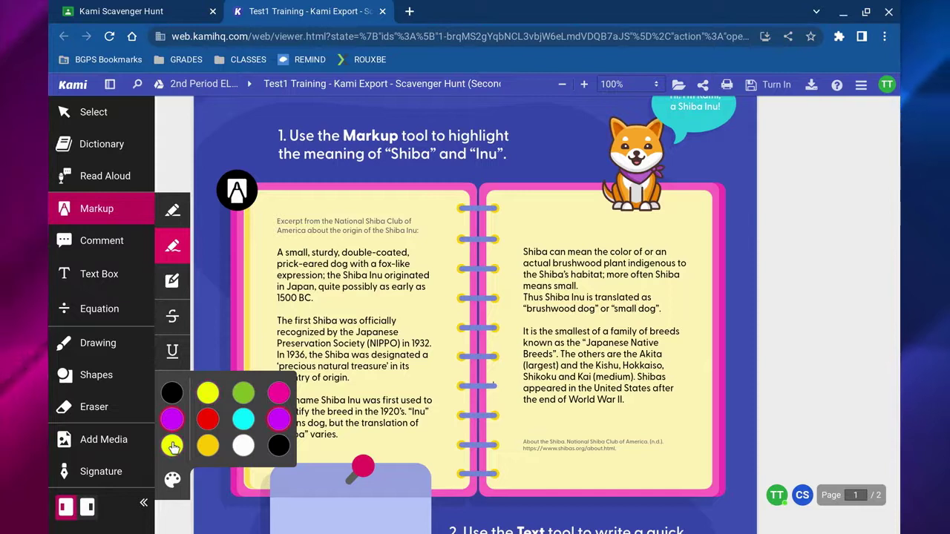
click(172, 446)
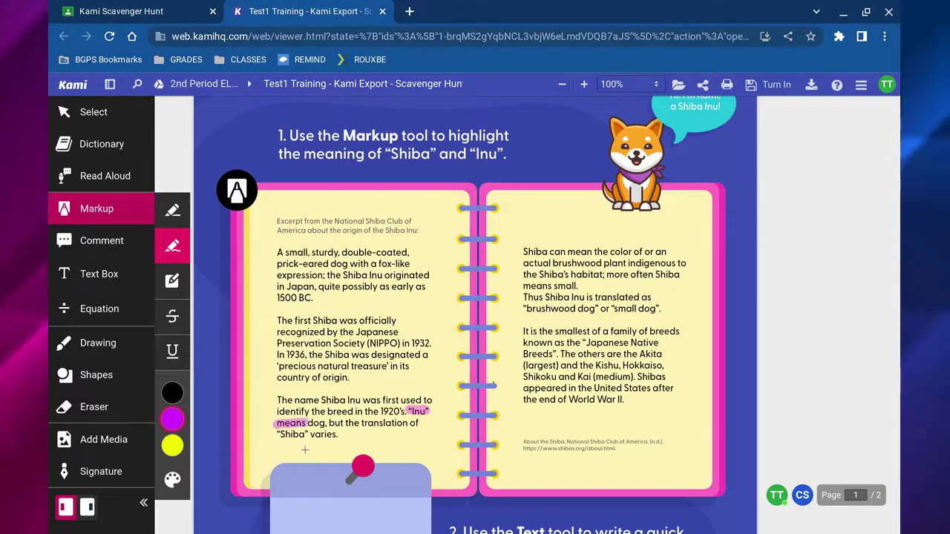
drag(305, 450, 328, 454)
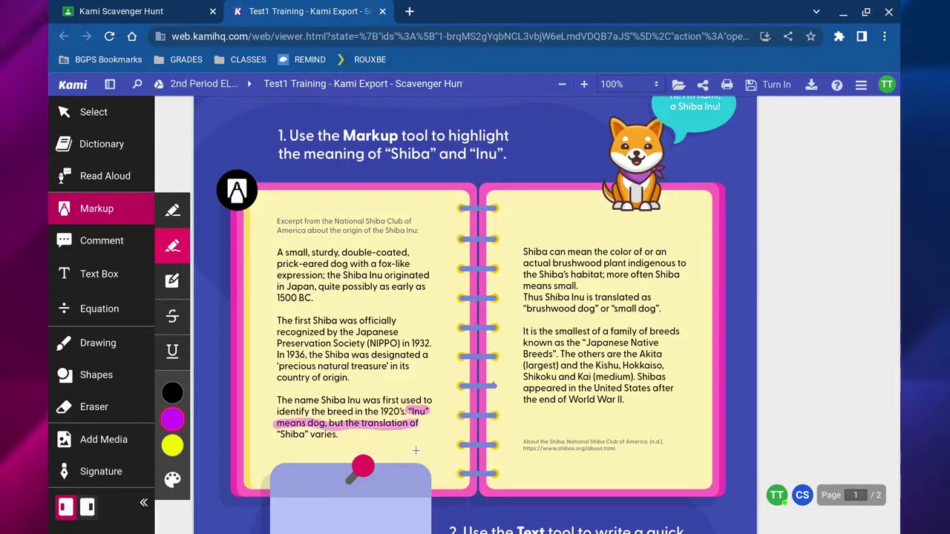
drag(272, 469, 335, 464)
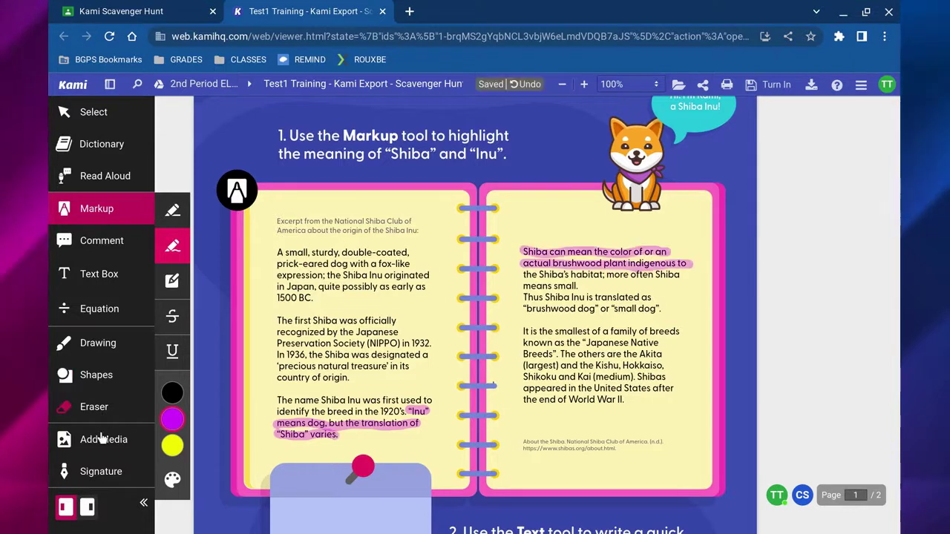
Erase the freehand highlight on the "Shiba can mean" passage and cover its lines through "means small" with a purple box highlight.
click(94, 406)
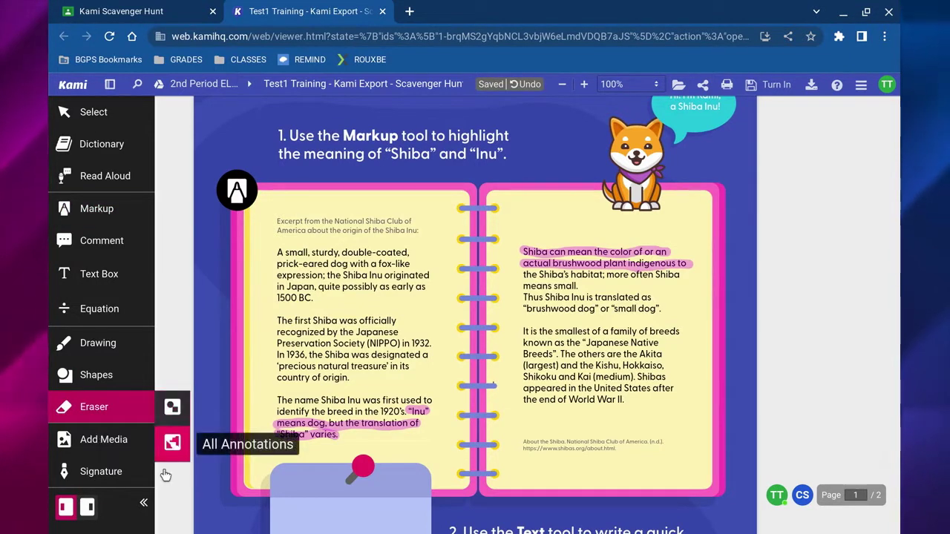
click(602, 256)
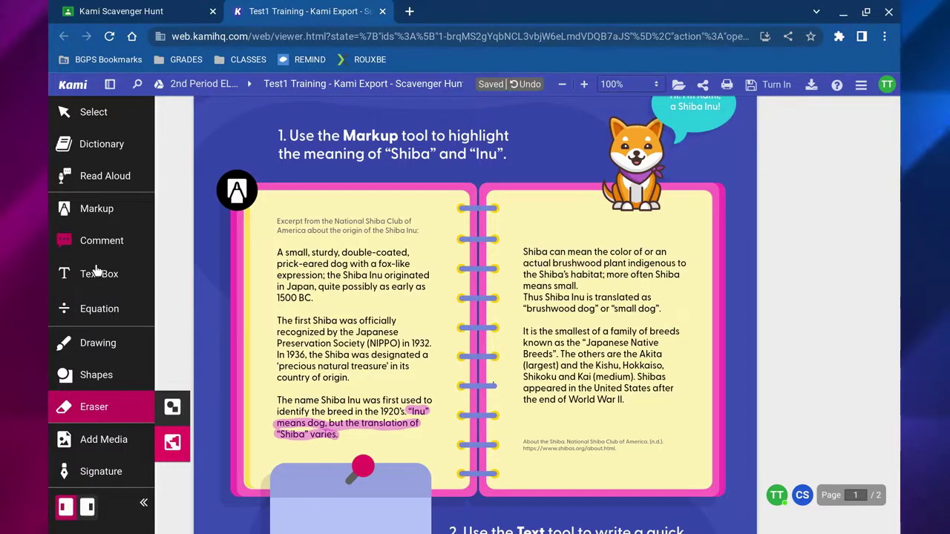
click(93, 208)
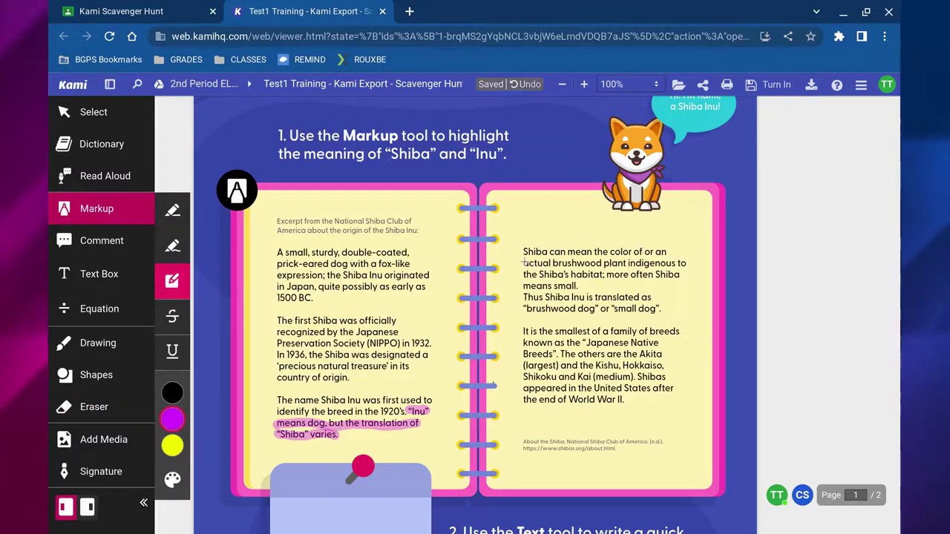
drag(523, 248, 662, 301)
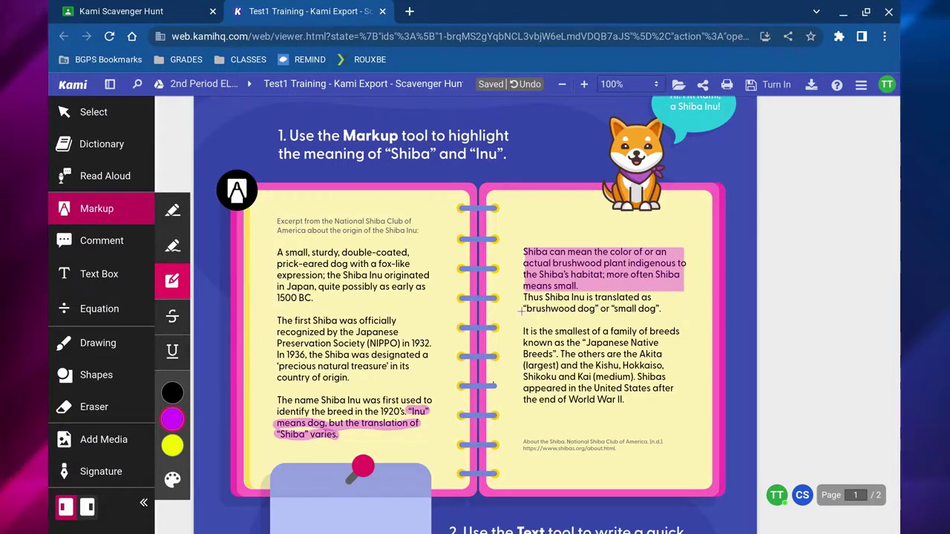
Box-highlight the sentence beginning "Thus Shiba Inu is translated as" in cyan and underline "Shiba Inu" in the first paragraph in black.
click(172, 419)
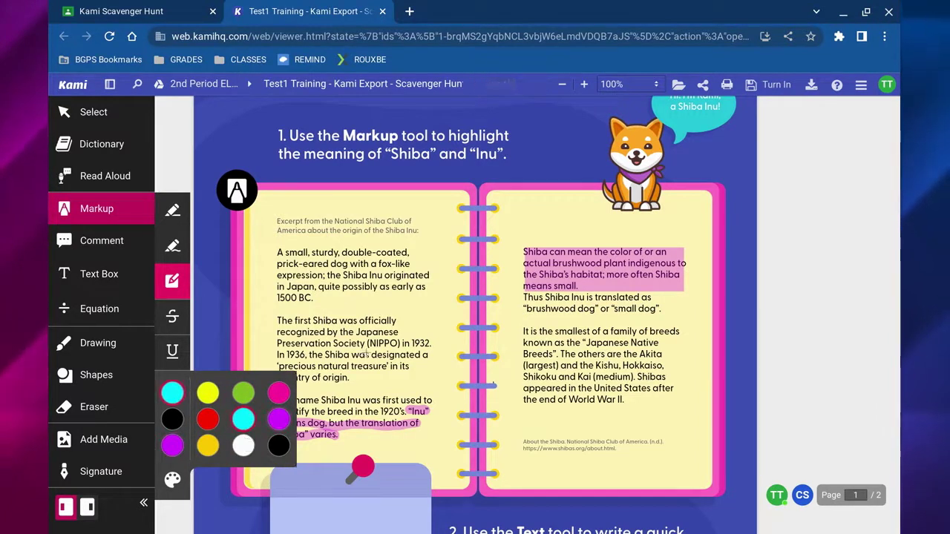
drag(524, 296, 660, 311)
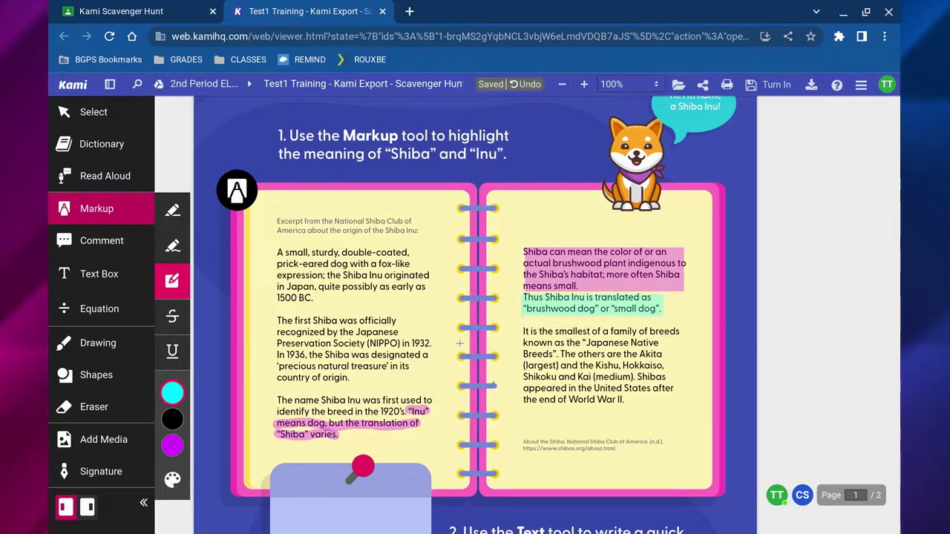
click(171, 367)
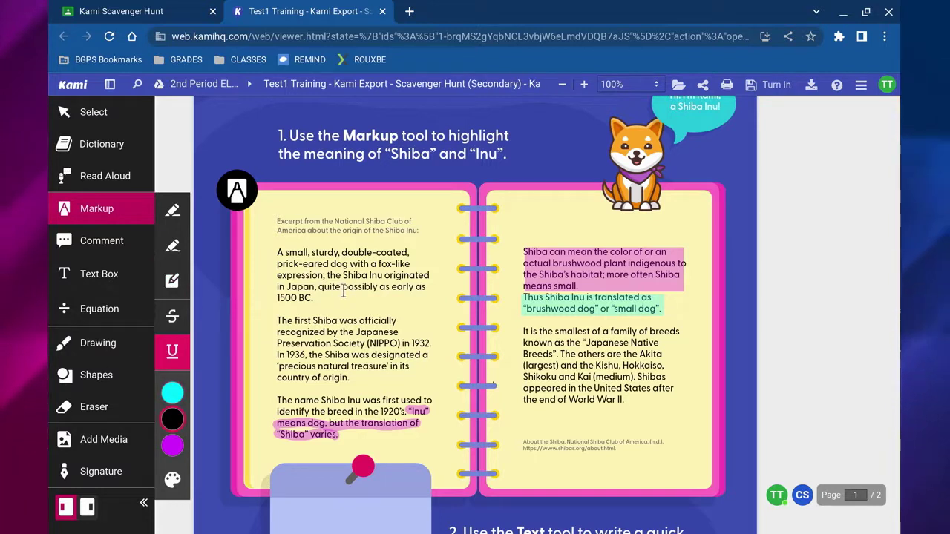
drag(343, 275, 383, 276)
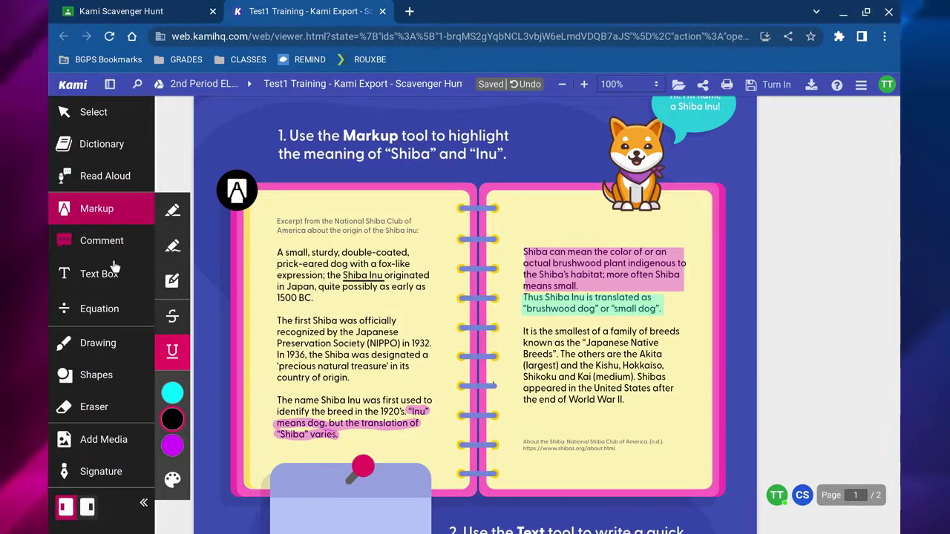
Add a text comment beside the microphone illustration reading "You can leave a text comment".
scroll(500, 282, down, 3)
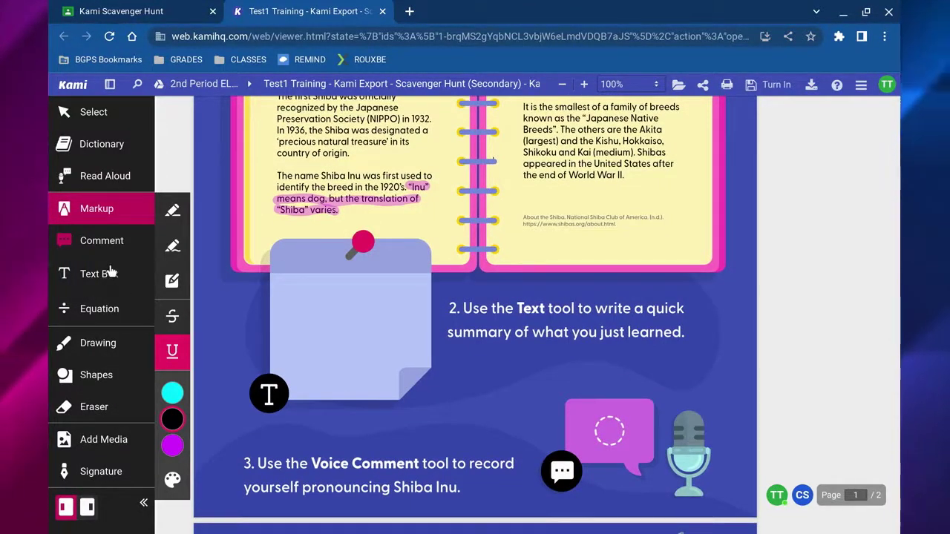
click(102, 241)
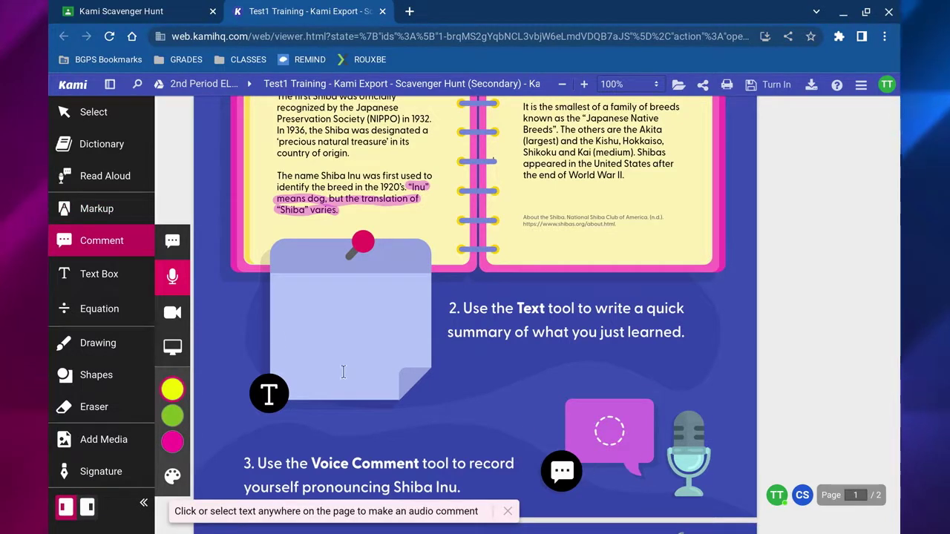
click(172, 241)
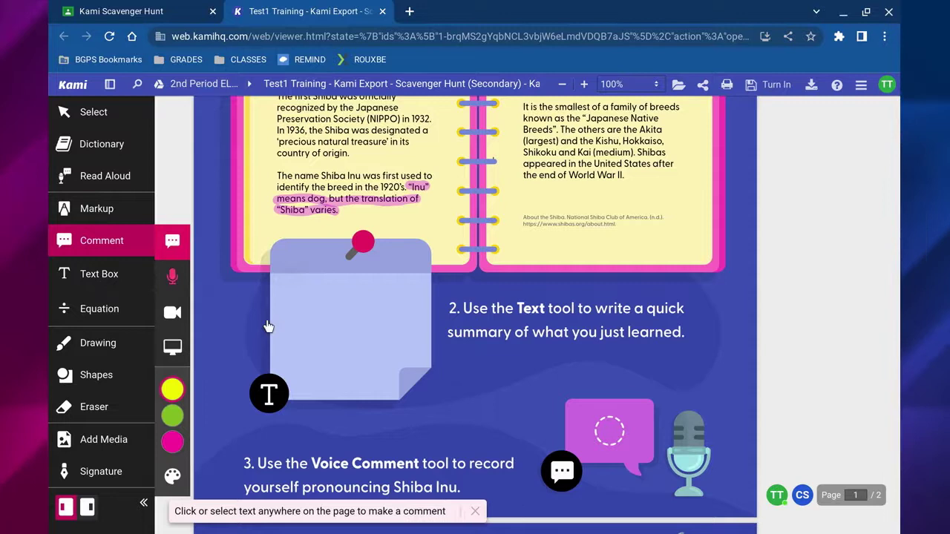
click(722, 434)
scroll(722, 434, down, 3)
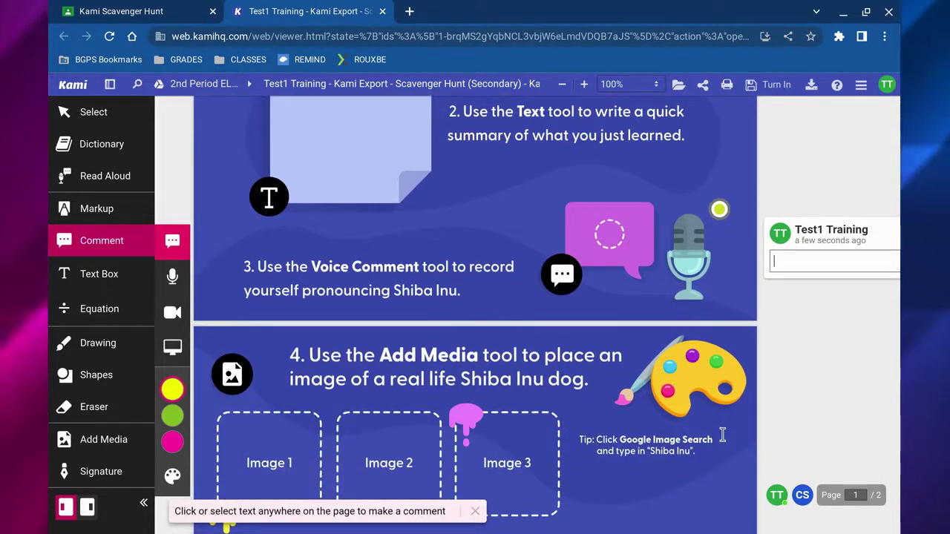
text(You can I)
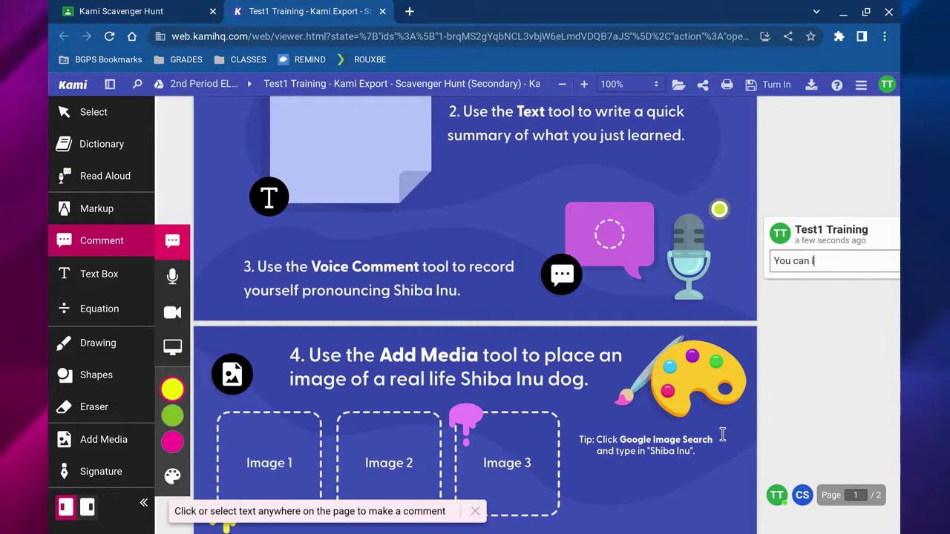
text(eave a text)
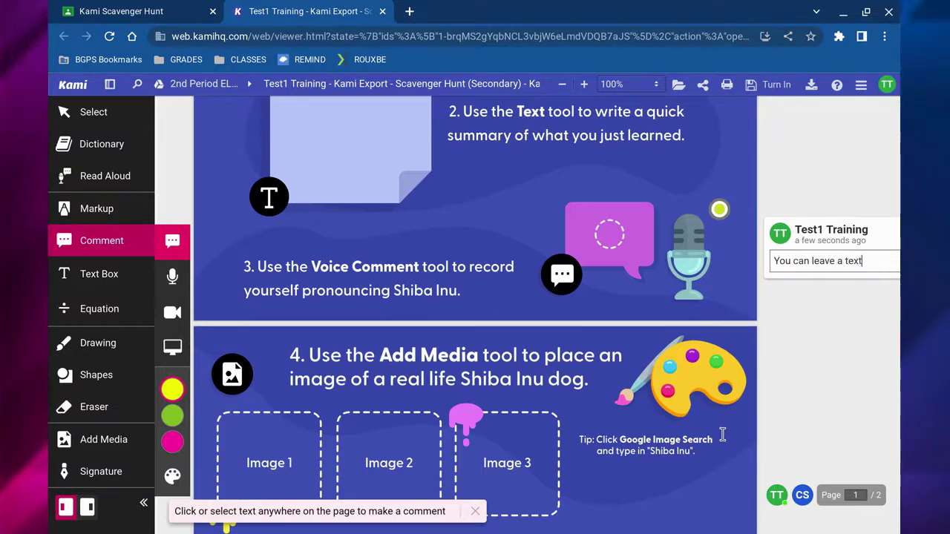
text( comment)
key(Return)
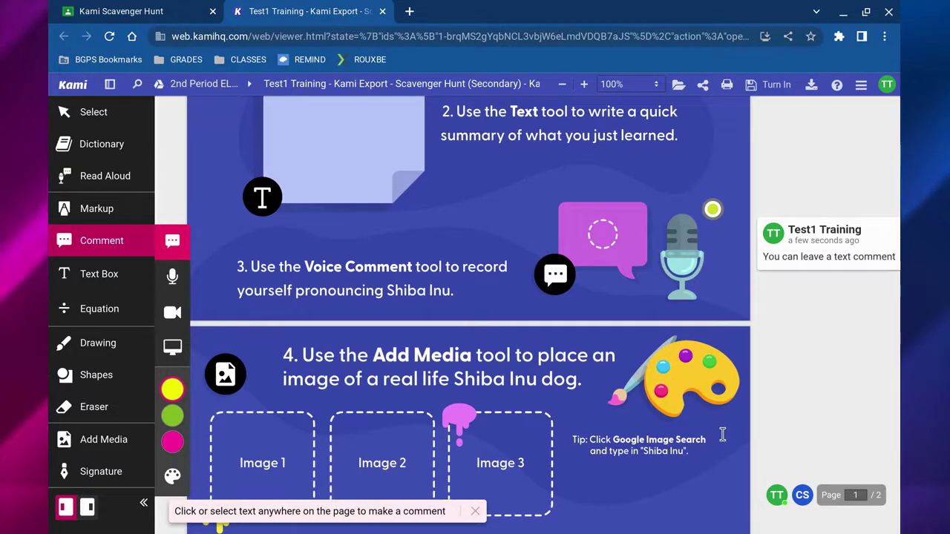
Record a voice comment on the dashed circle in the purple speech bubble of activity 3 and stop the recording.
click(172, 276)
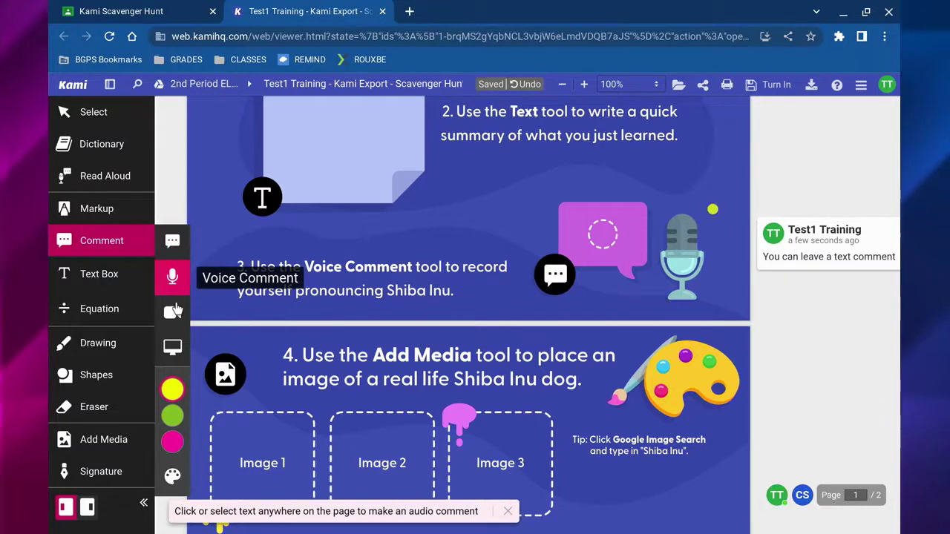
click(607, 249)
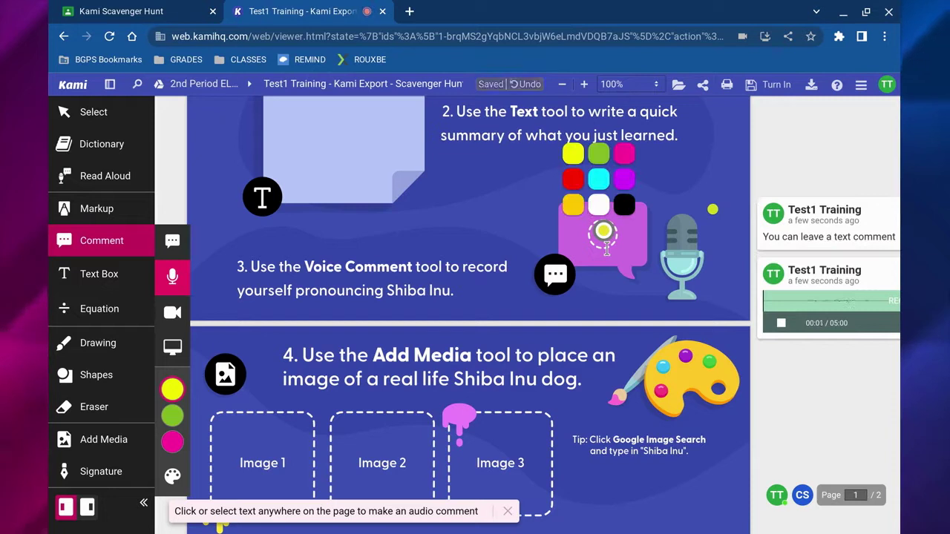
click(781, 323)
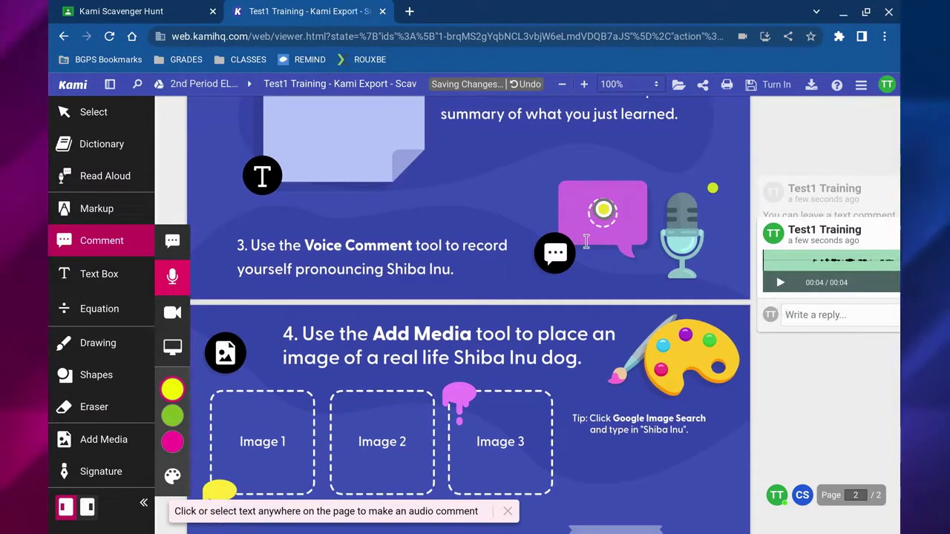
Add a text box reading "Add text directly to the assignment" on the blue sticky note and resize it to fit inside the note.
scroll(435, 299, up, 3)
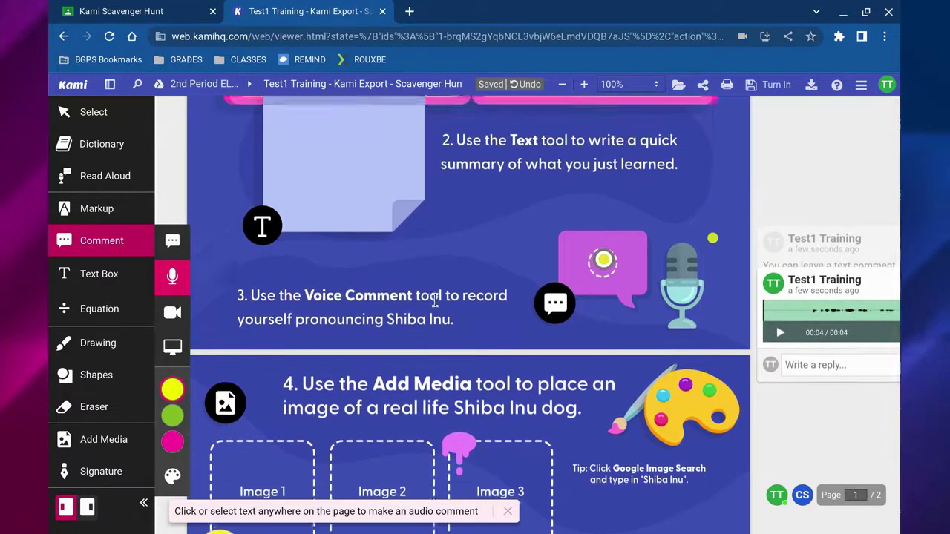
scroll(435, 299, down, 1)
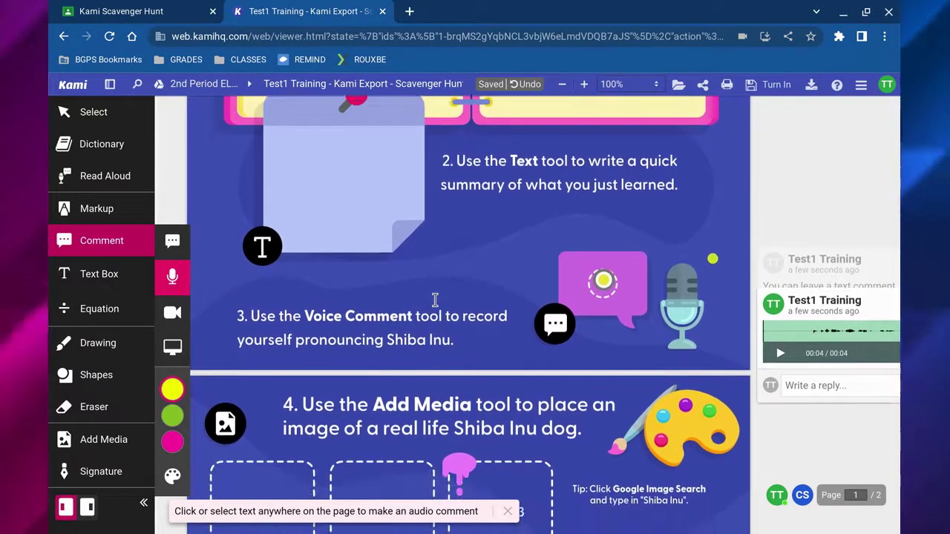
scroll(435, 299, up, 1)
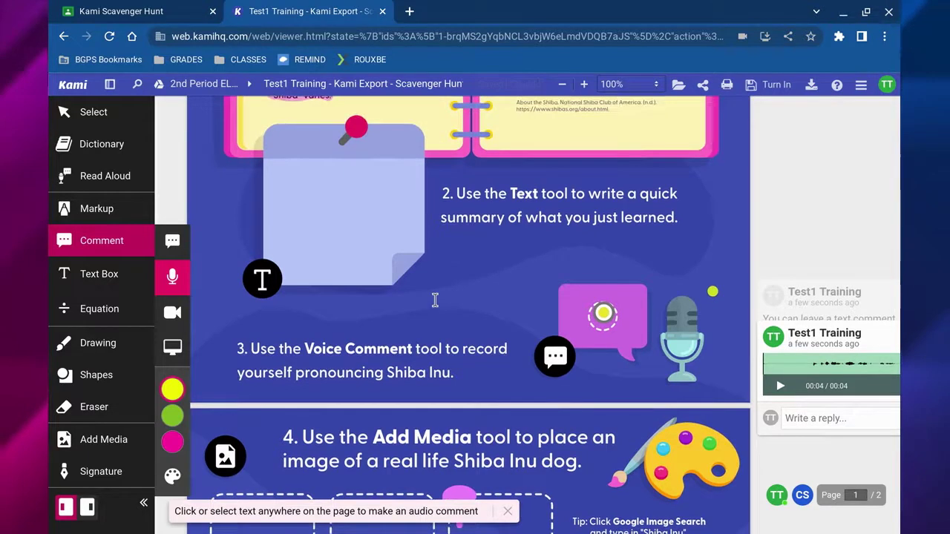
scroll(435, 300, up, 1)
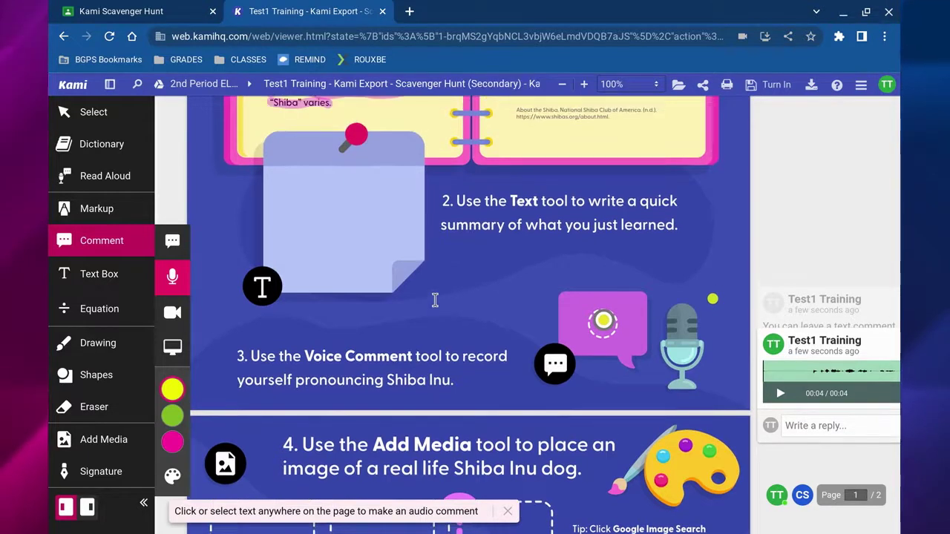
click(123, 286)
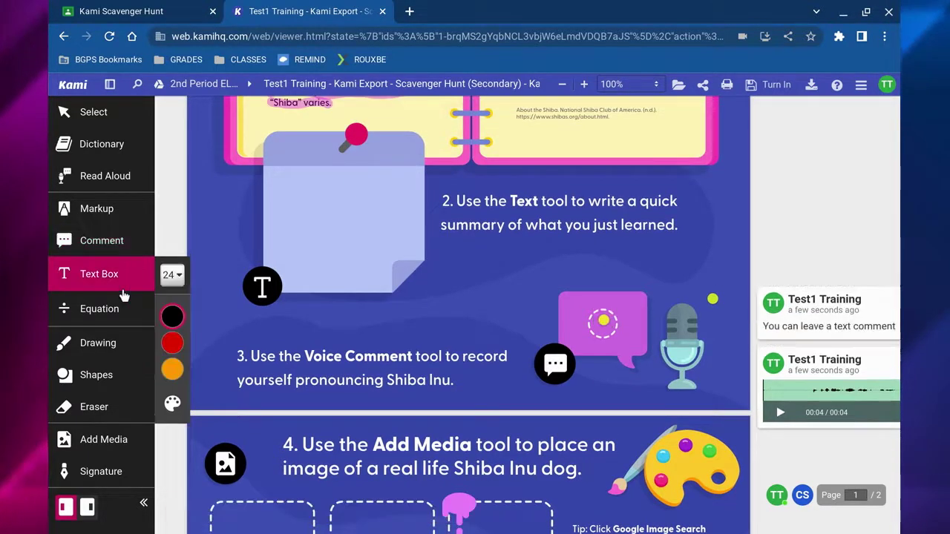
click(274, 196)
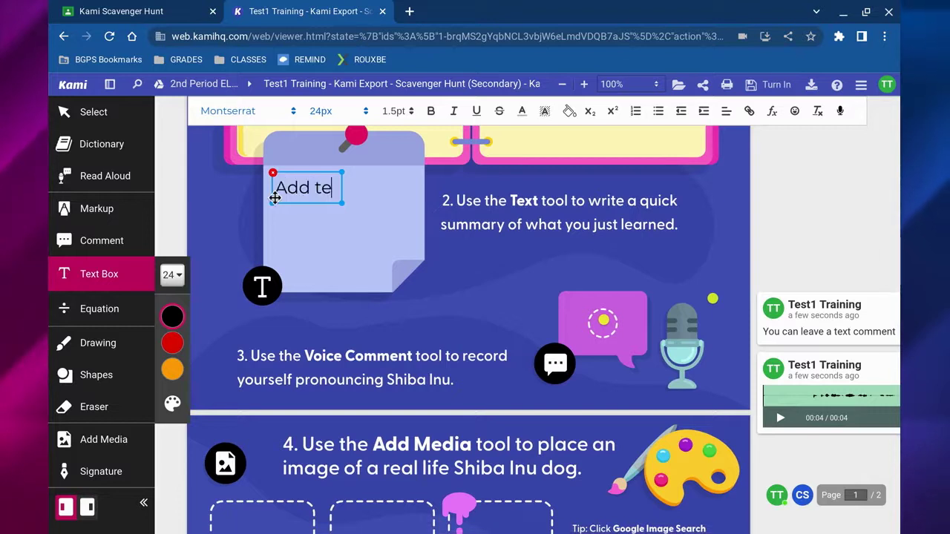
text(Add text directly to the assignment)
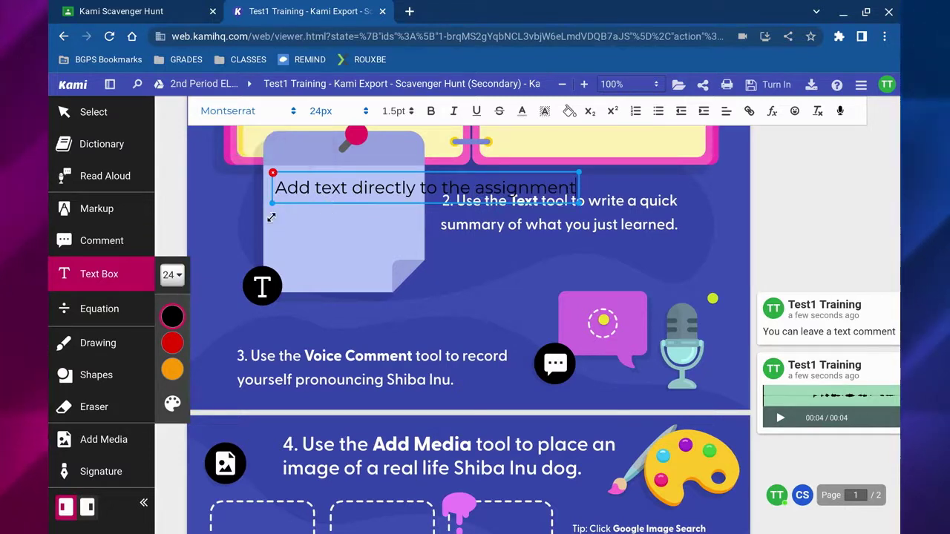
drag(271, 217, 271, 276)
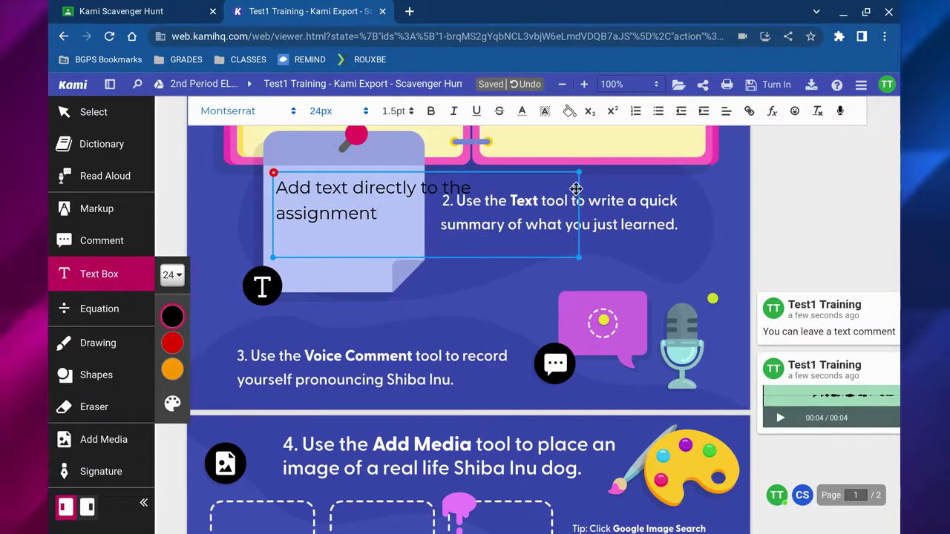
drag(576, 187, 412, 176)
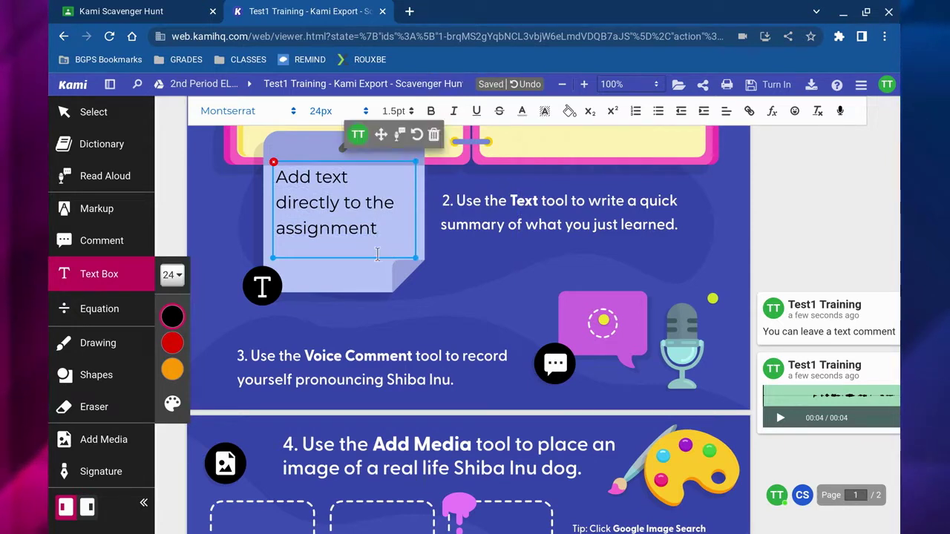
Format all the sticky note text as 30px Oswald, bold and centred.
drag(392, 253, 343, 132)
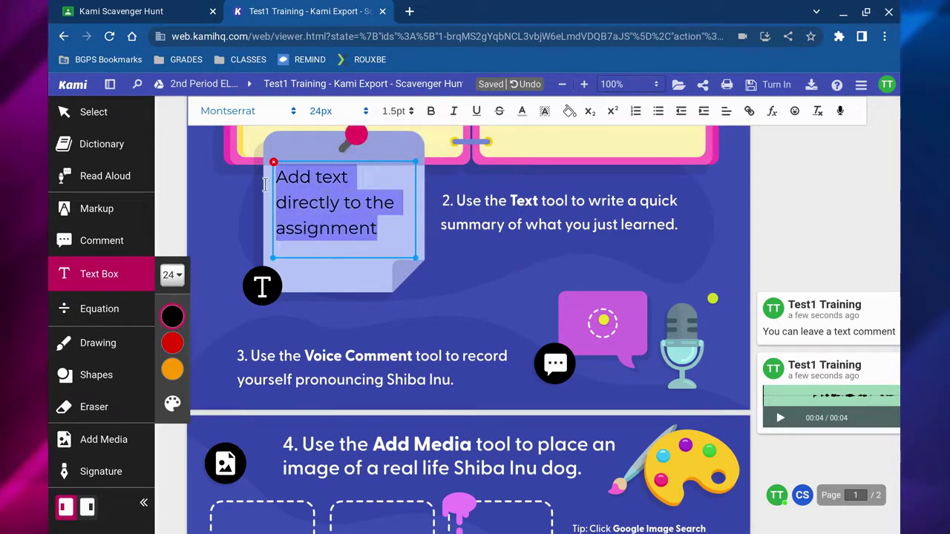
click(363, 113)
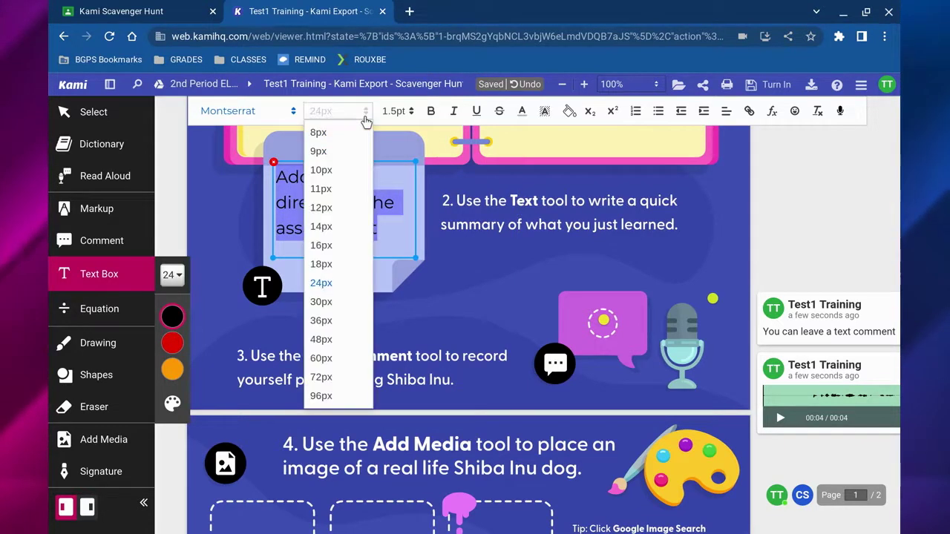
click(320, 301)
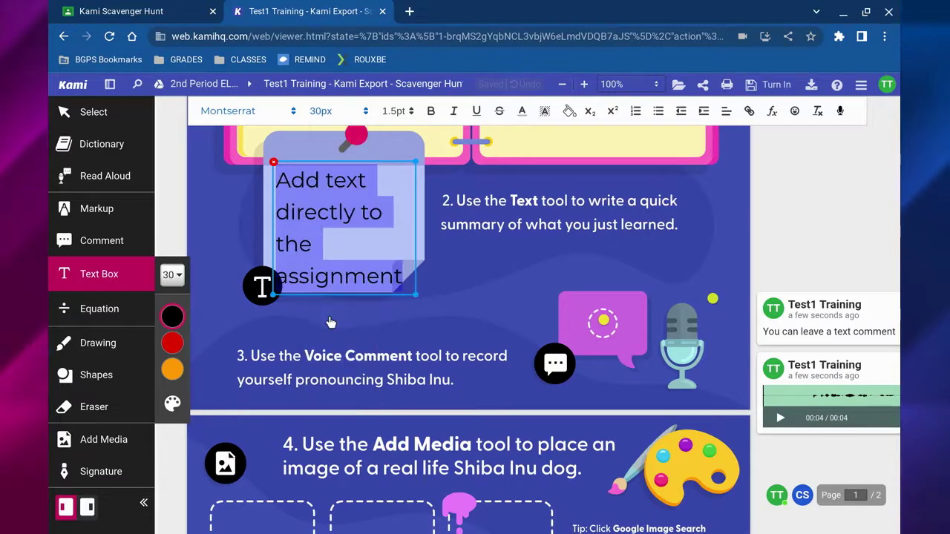
click(293, 115)
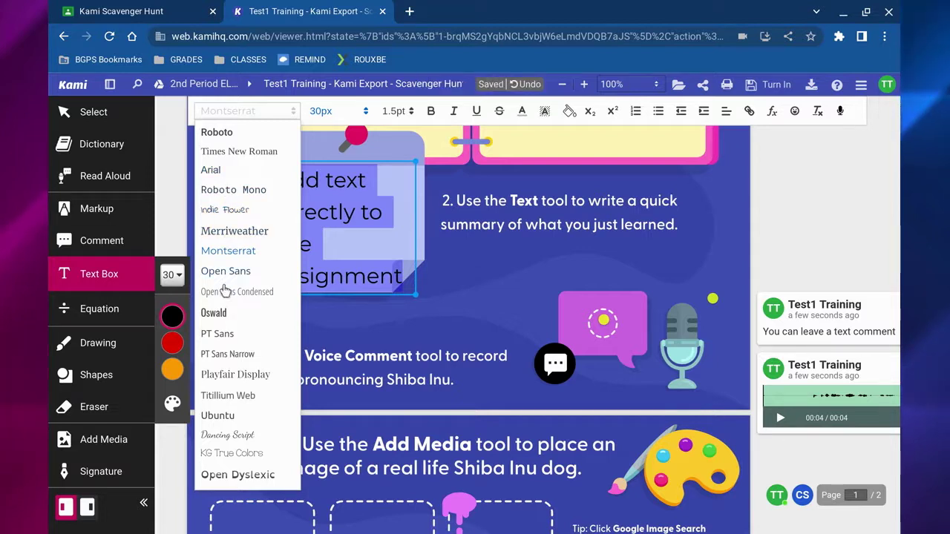
click(222, 324)
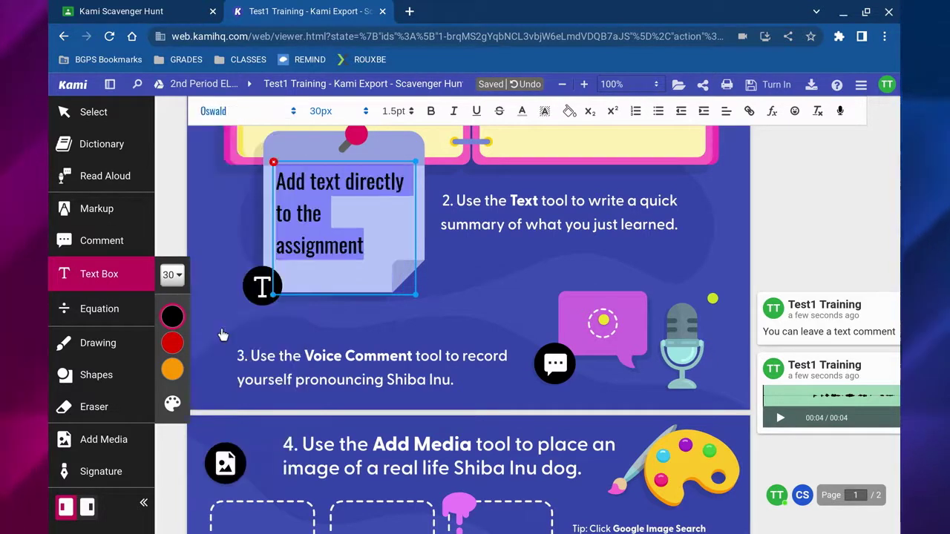
click(431, 112)
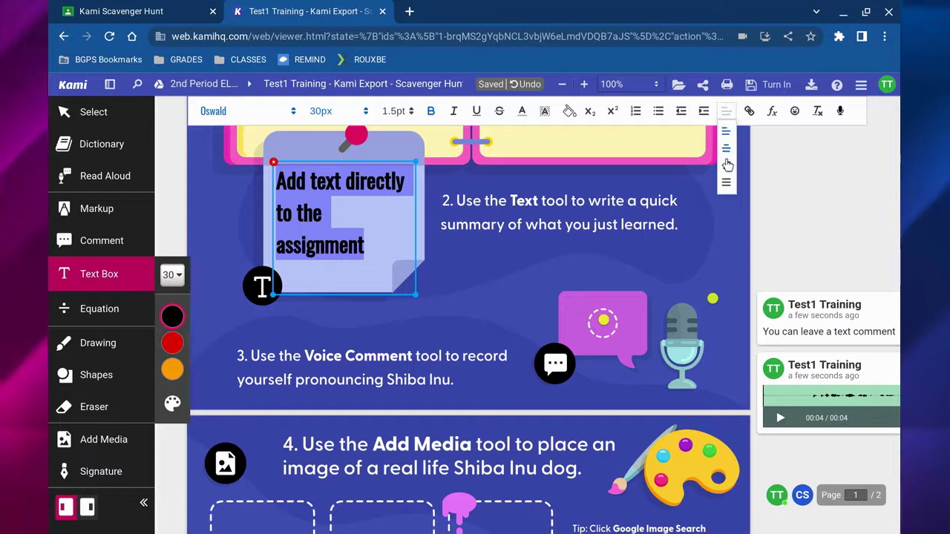
click(726, 158)
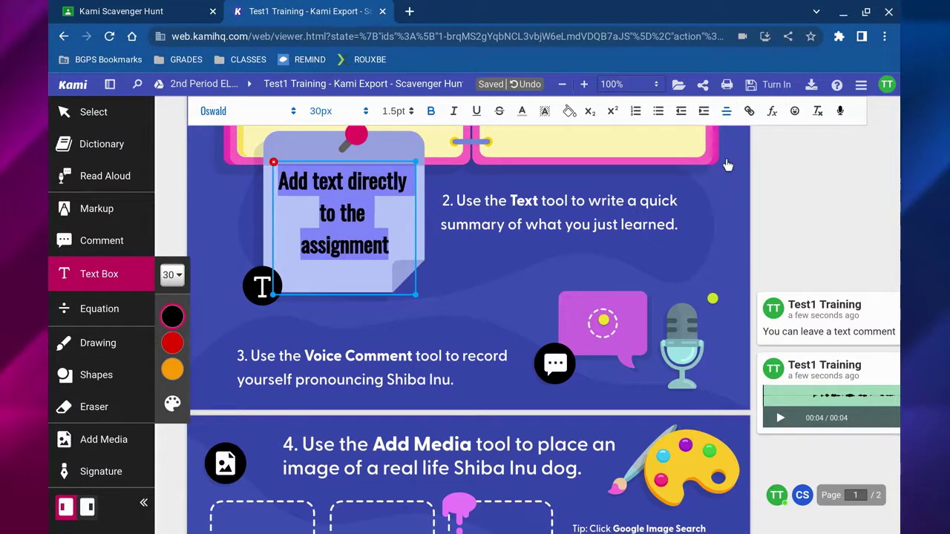
click(717, 236)
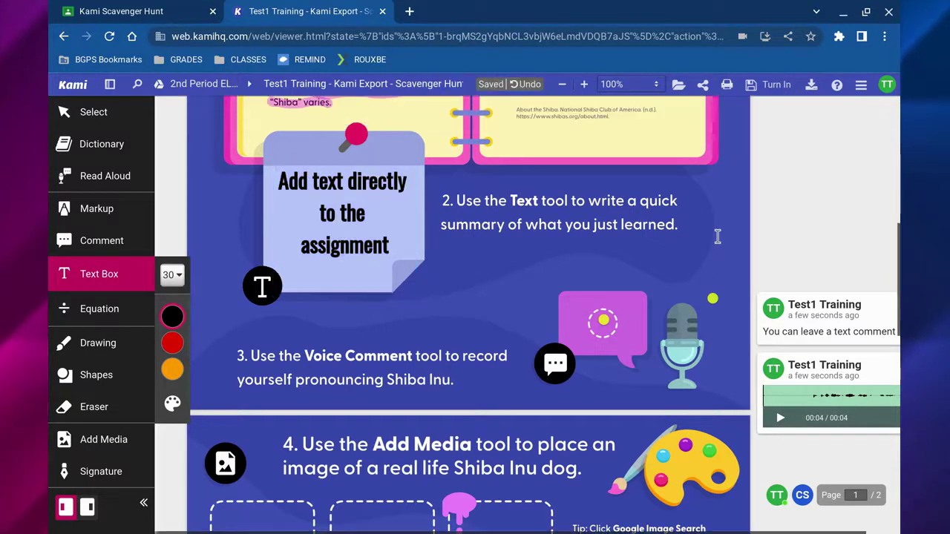
Dictate "I can use voice typing" at the end of the sticky note text and separate it from "assignment" with a period and space.
click(401, 214)
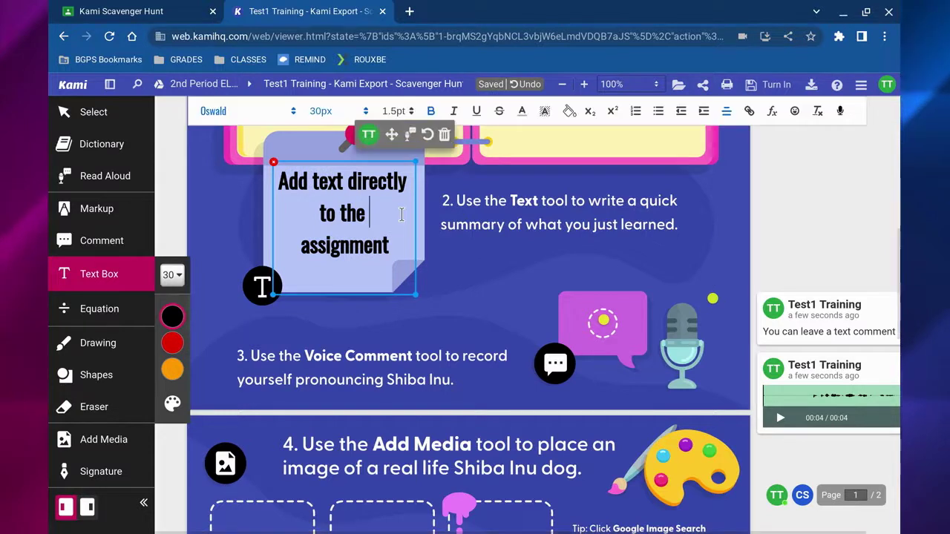
click(394, 266)
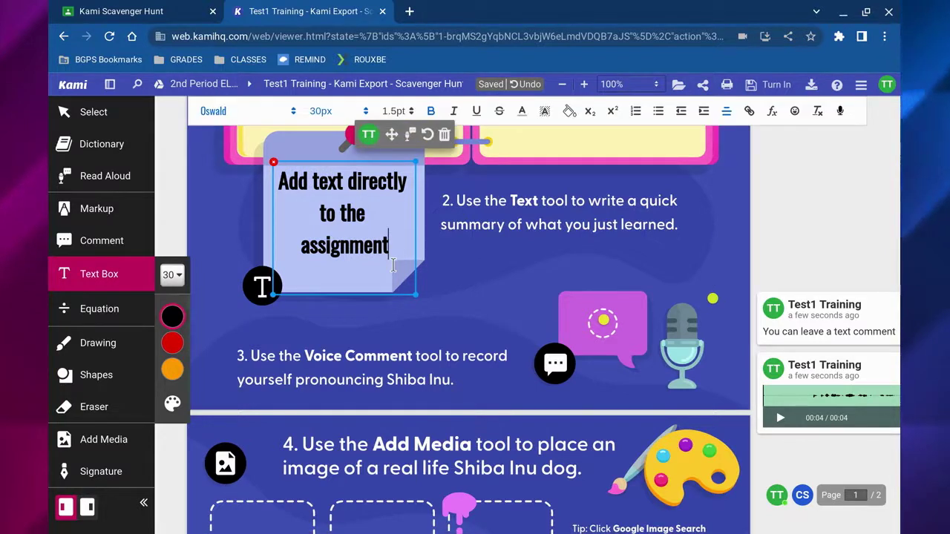
click(840, 112)
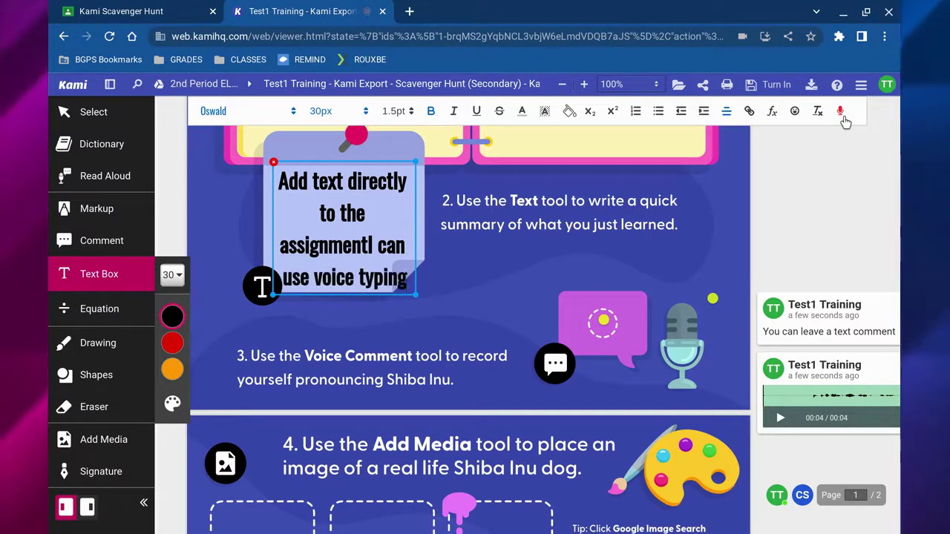
click(370, 246)
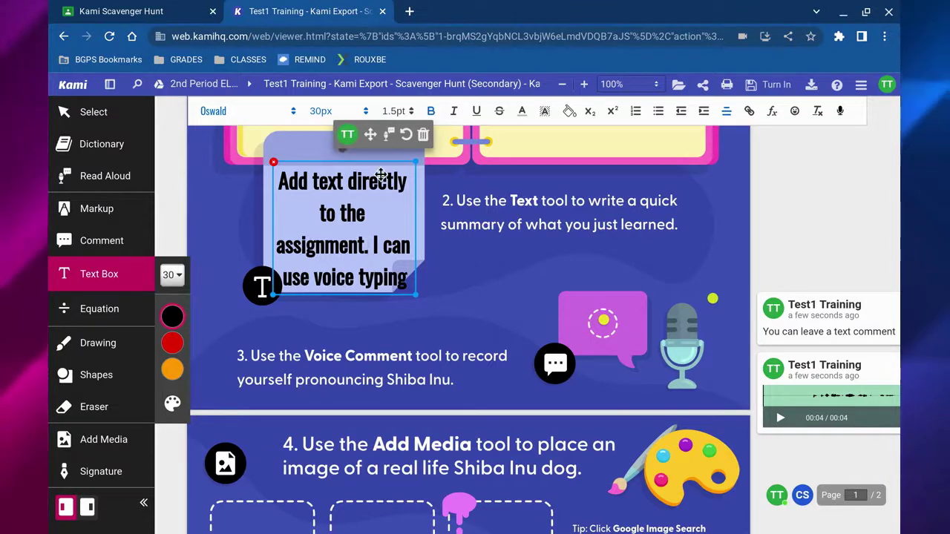
Move the text box slightly up so all of its text sits inside the blue sticky note.
drag(380, 176, 378, 159)
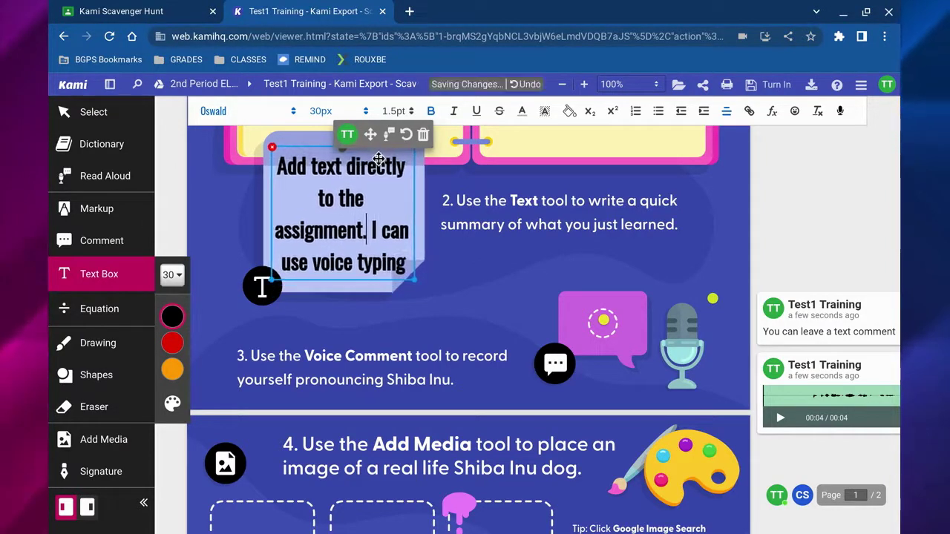
key(Escape)
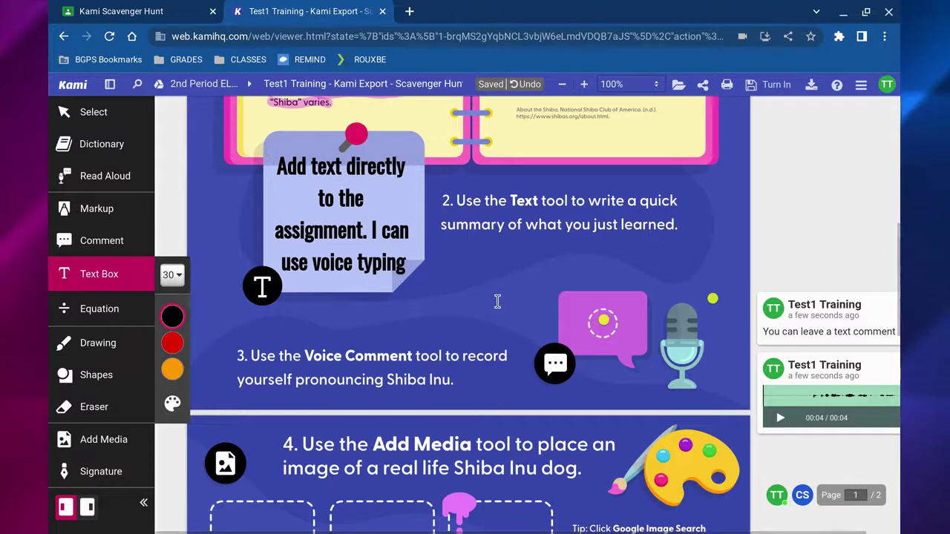
Look at the symbols offered by the Equation tool.
scroll(497, 300, down, 4)
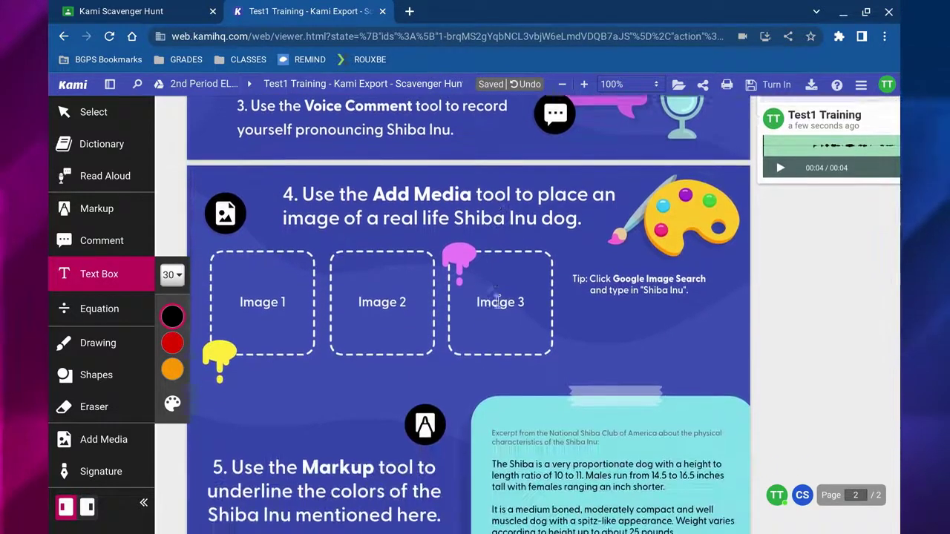
scroll(497, 301, down, 1)
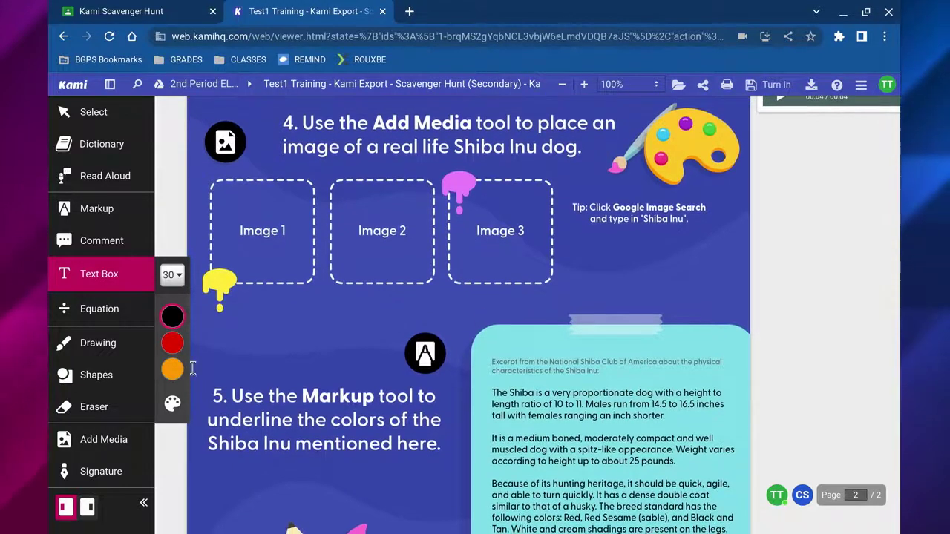
click(88, 308)
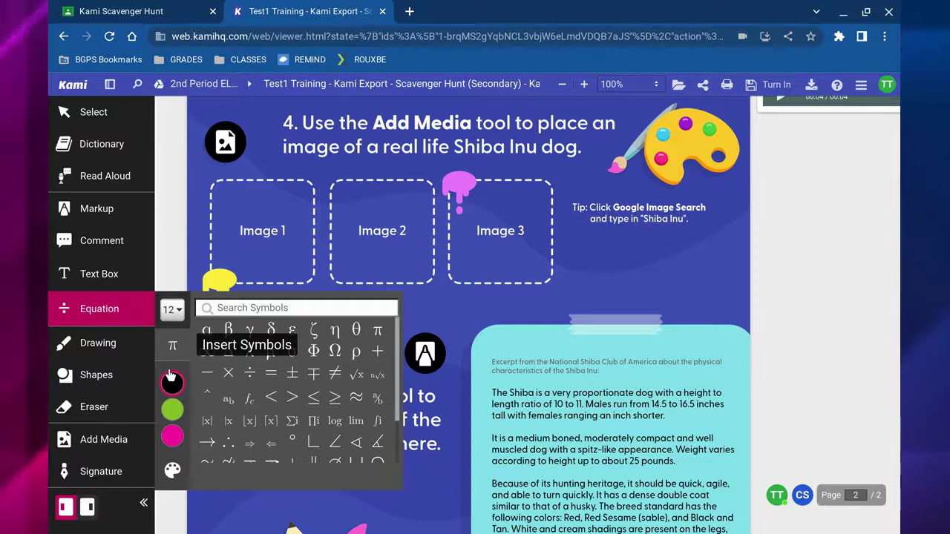
Draw a small white smiley face with two dot eyes and a curved mouth above the activity 5 instructions.
click(115, 355)
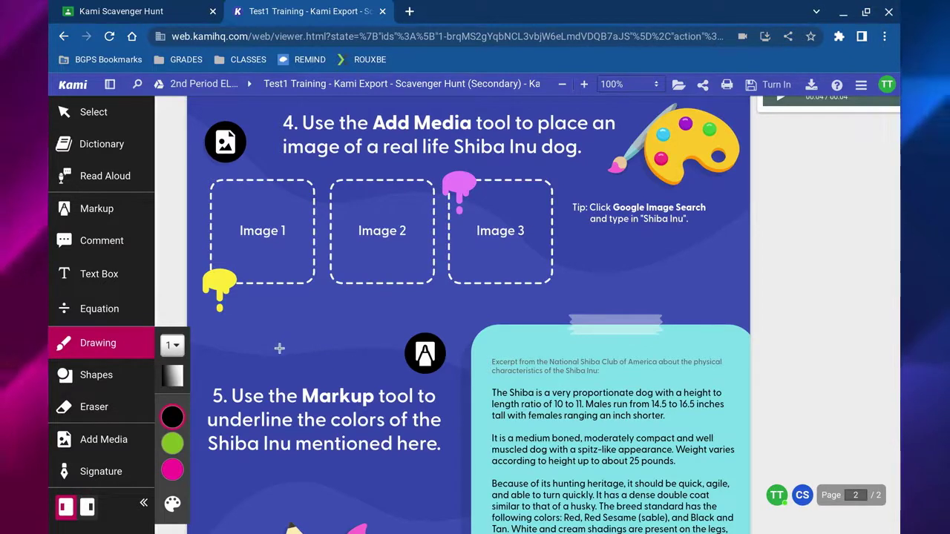
mouse_move(178, 445)
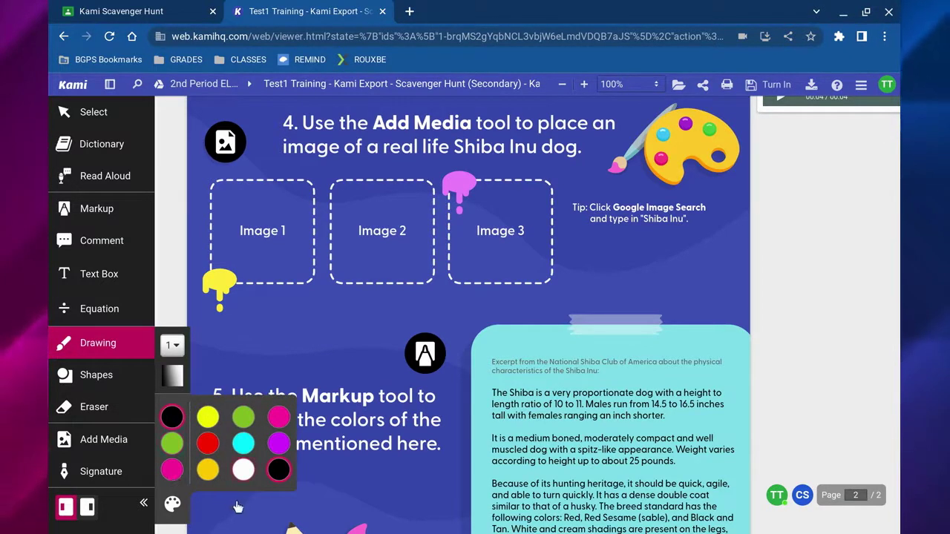
click(278, 332)
click(299, 332)
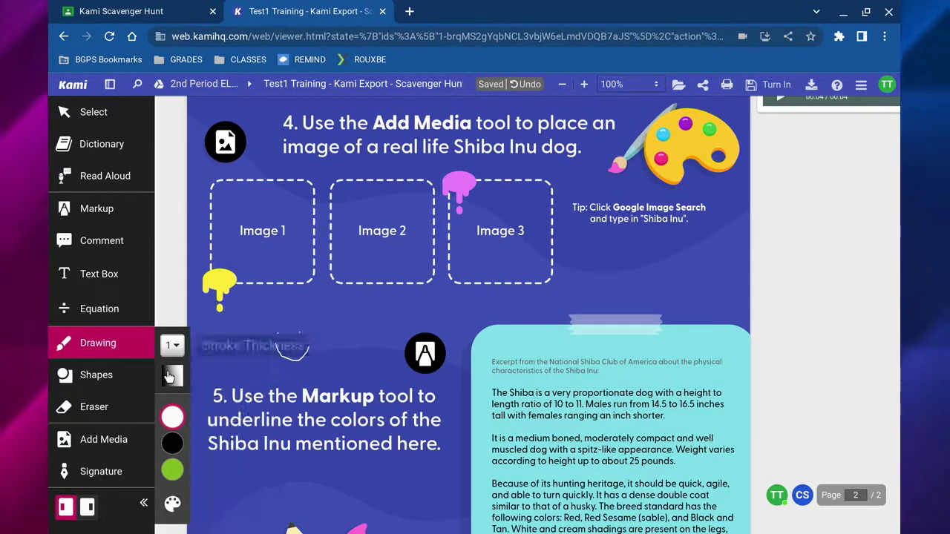
Draw a pink outlined ellipse around the white smiley face.
click(97, 375)
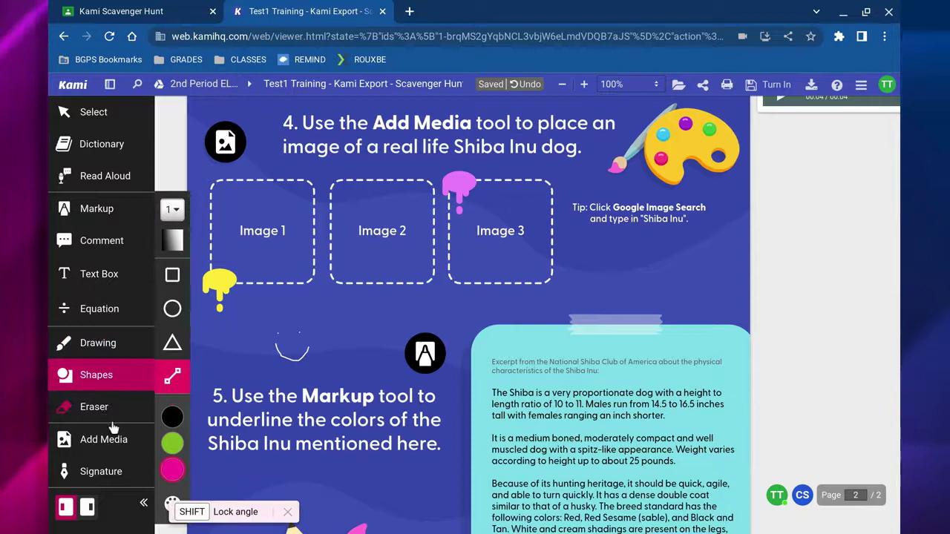
mouse_move(182, 406)
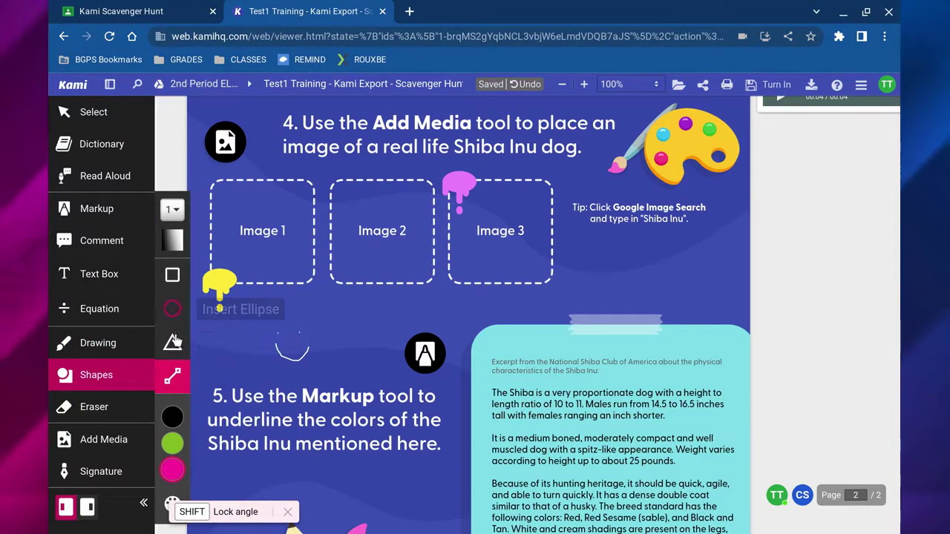
click(172, 311)
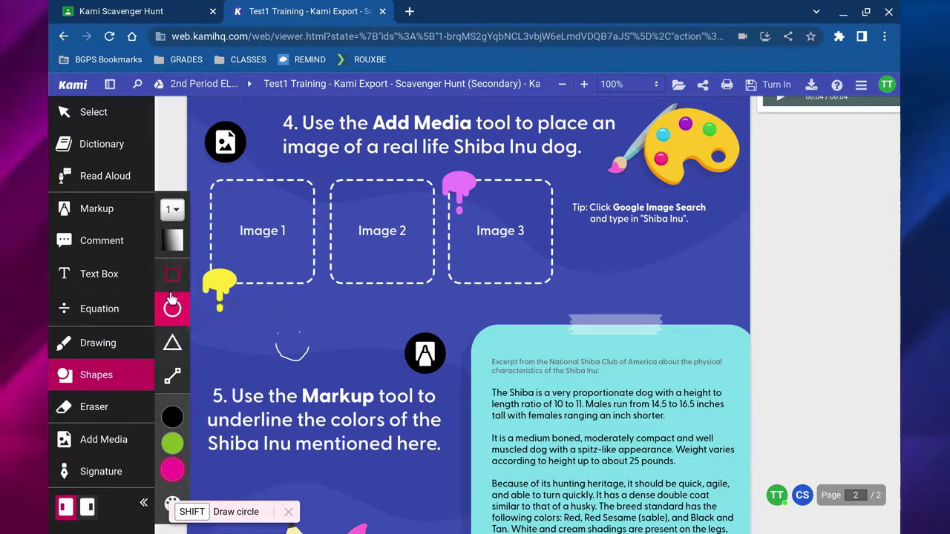
drag(266, 325, 320, 366)
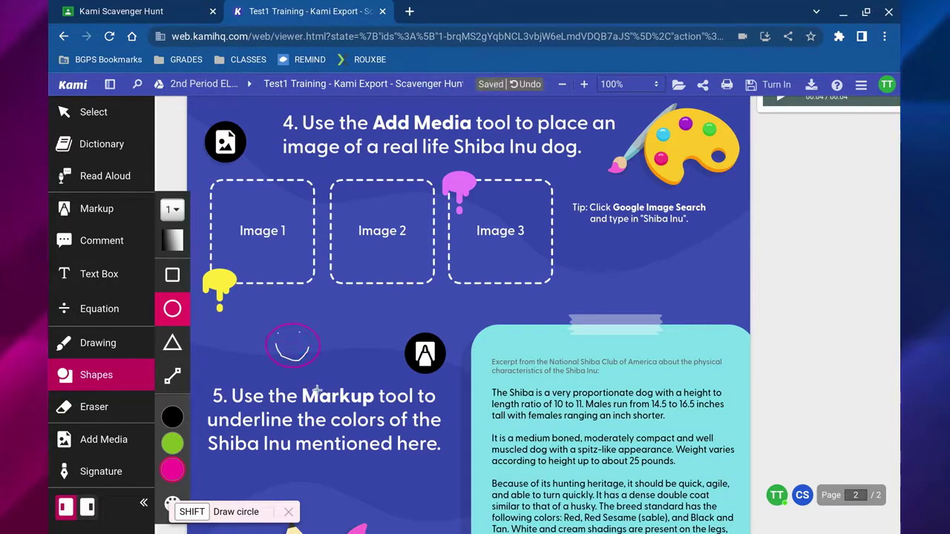
Set the shape thickness to fill and draw a solid pink square beside the smiley face.
click(172, 211)
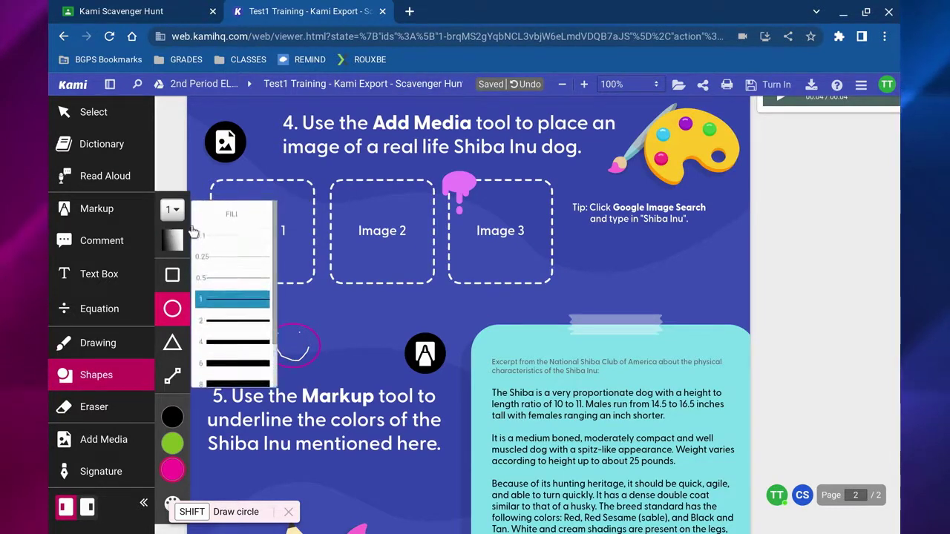
click(215, 223)
click(172, 275)
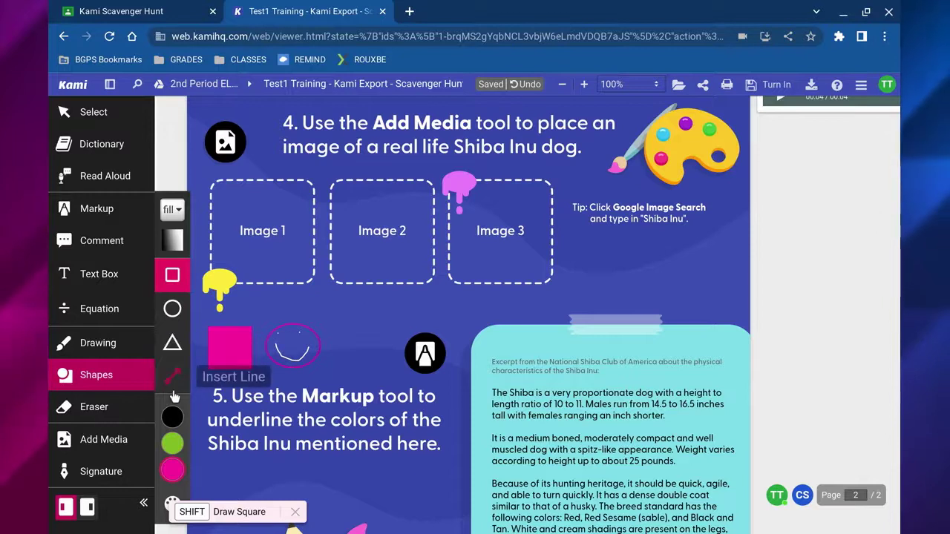
Draw a horizontal pink line below the Image 2 box and erase it with the Drawings and Shapes eraser.
click(171, 399)
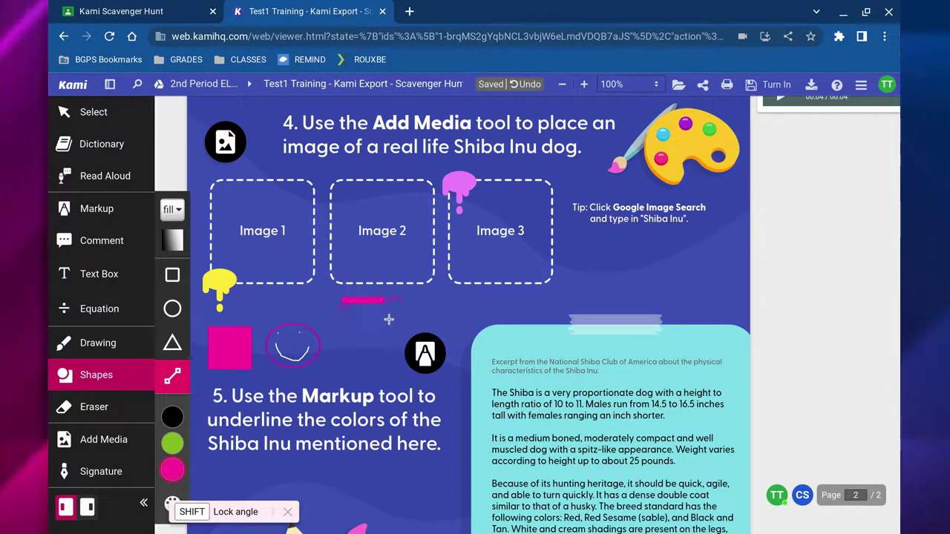
drag(388, 319, 426, 320)
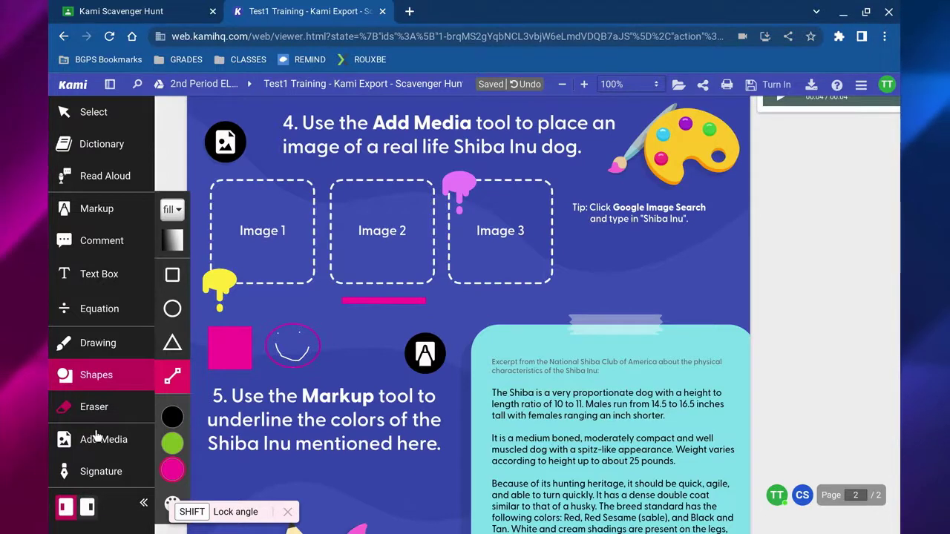
key(e)
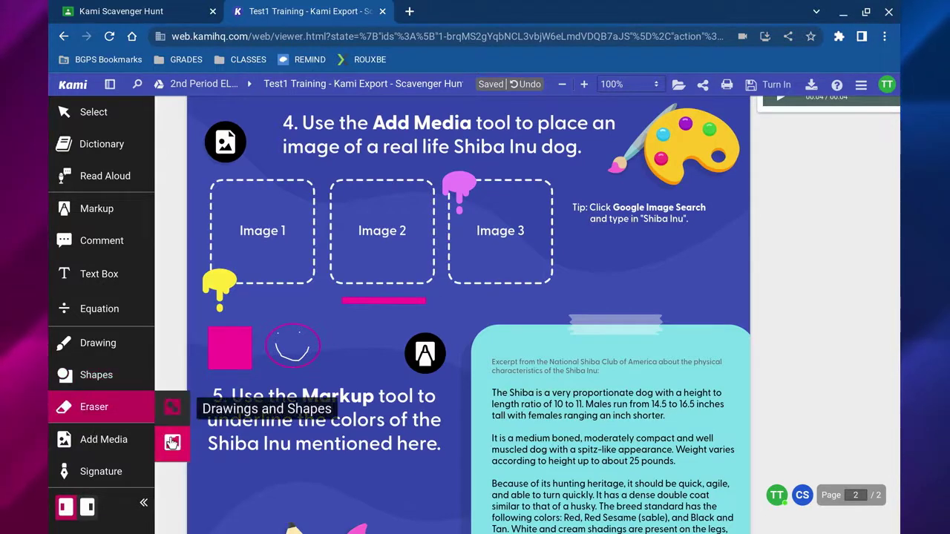
click(378, 313)
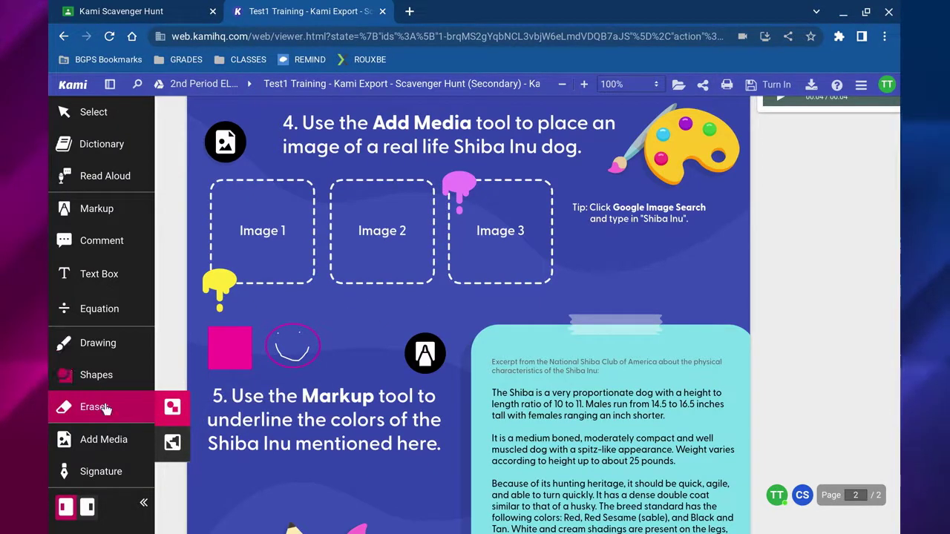
Search Google images for "shiba inu" and insert the first dog picture with the black background into activity 4.
click(104, 443)
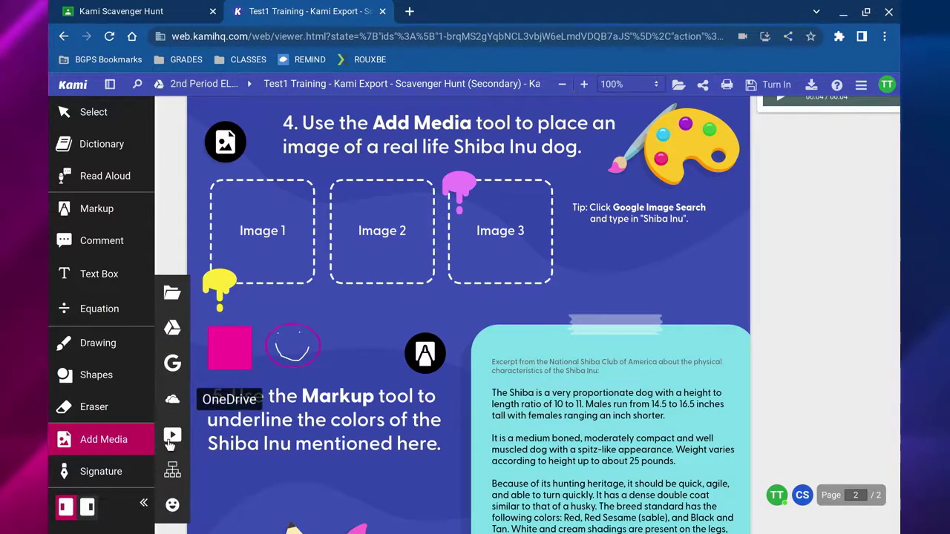
click(172, 363)
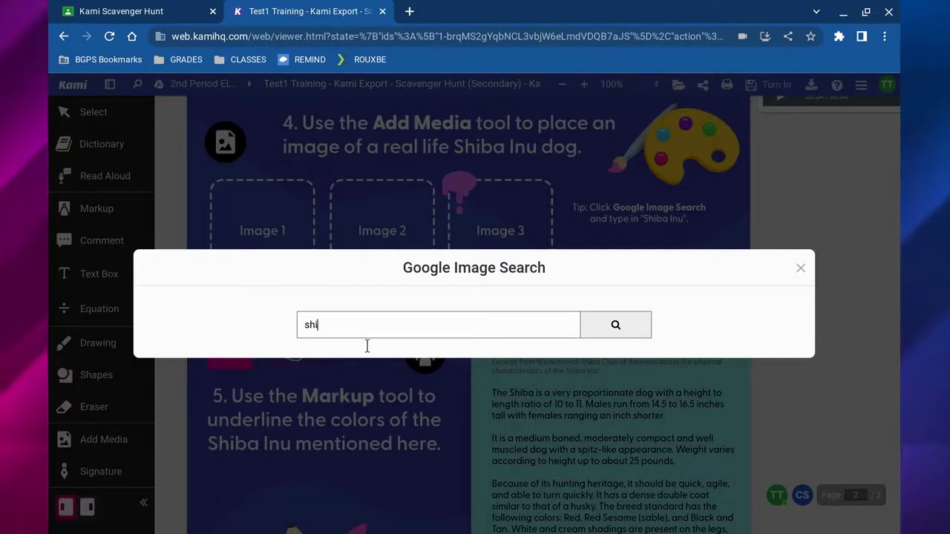
key(Return)
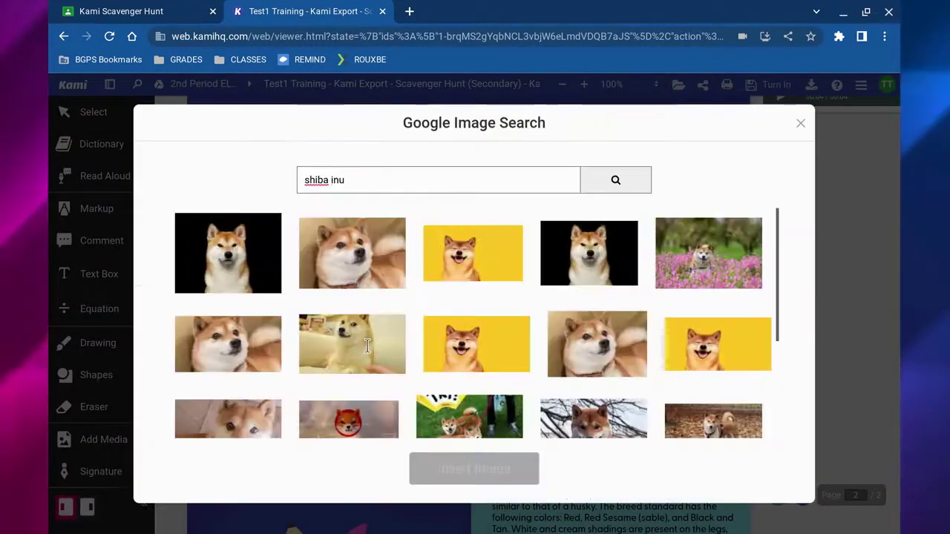
click(246, 274)
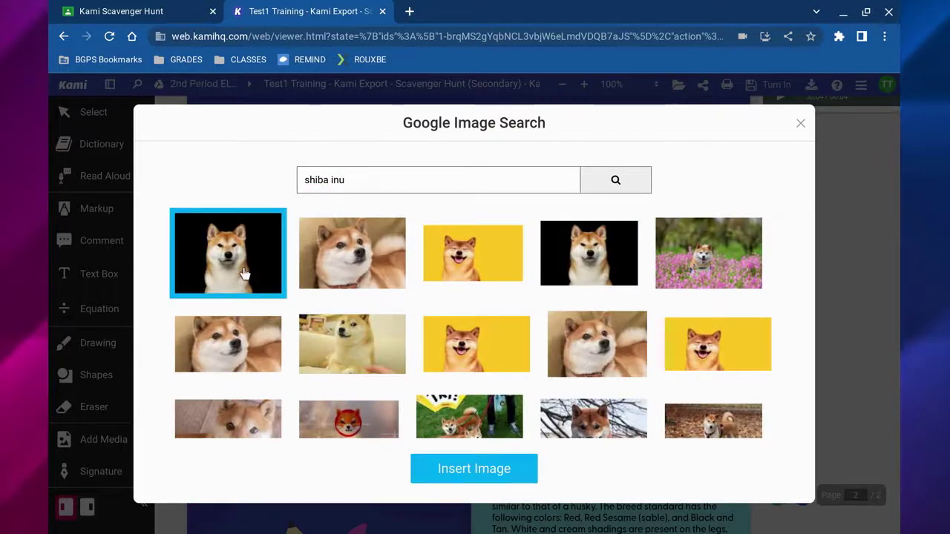
click(496, 479)
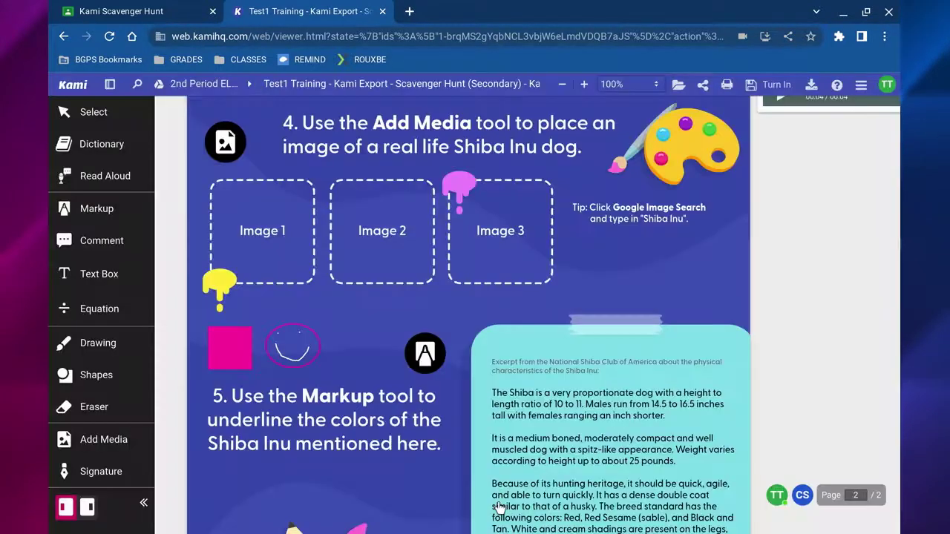
click(295, 205)
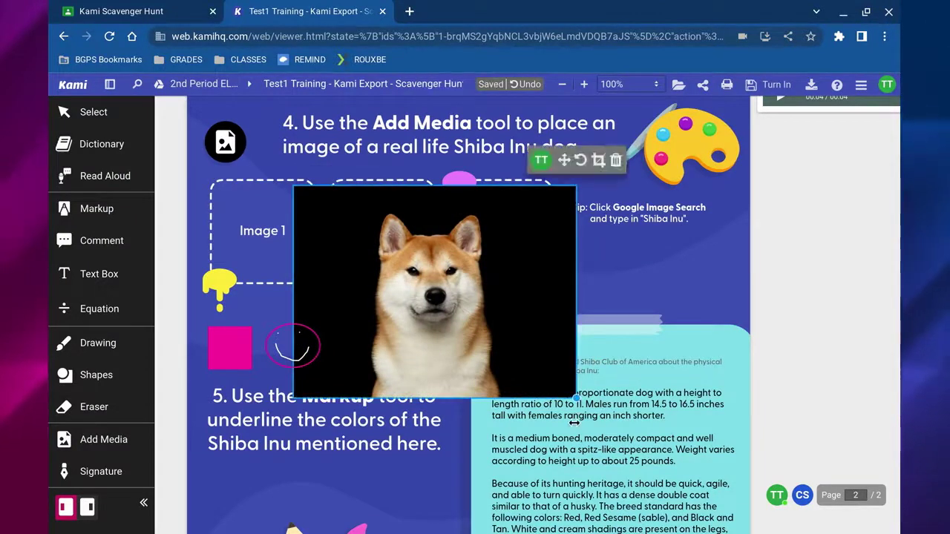
Shrink the Shiba Inu picture and position it over the Image 2 box.
drag(573, 423, 407, 305)
mouse_move(381, 253)
mouse_down()
mouse_move(292, 253)
mouse_move(387, 252)
mouse_up()
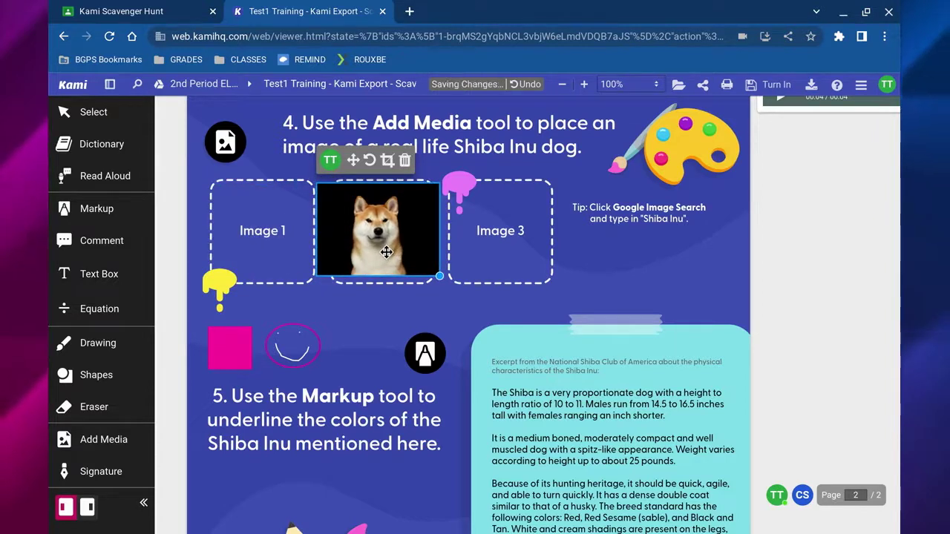
click(527, 313)
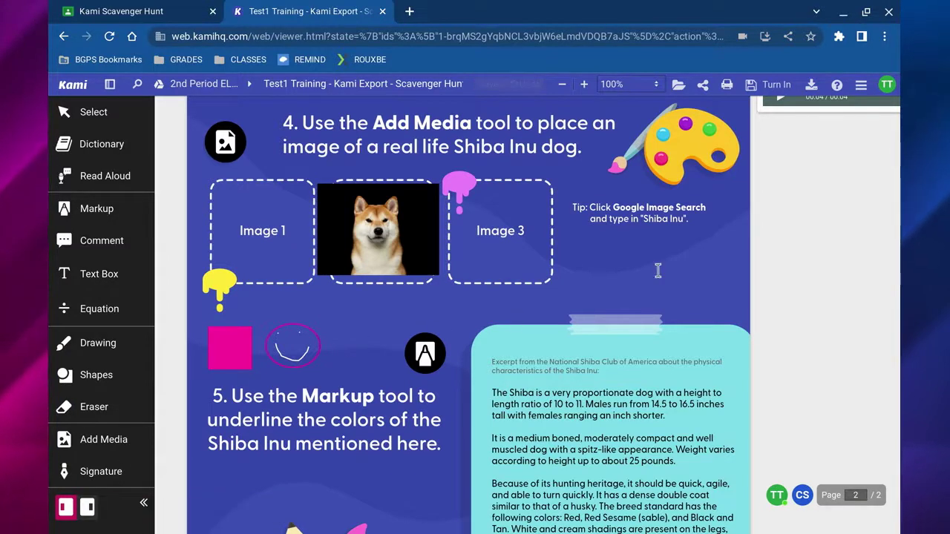
Turn in the Kami Scavenger Hunt assignment from within Kami.
click(773, 84)
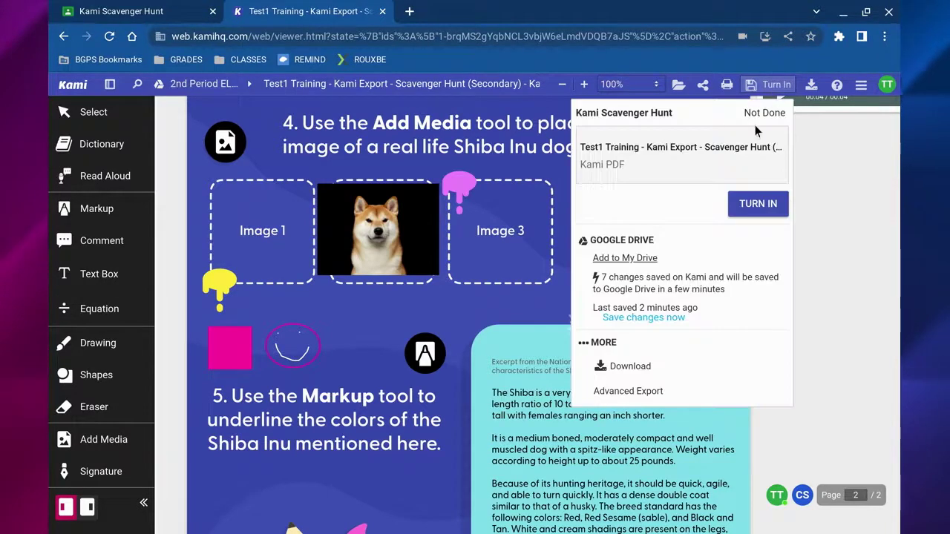
click(757, 214)
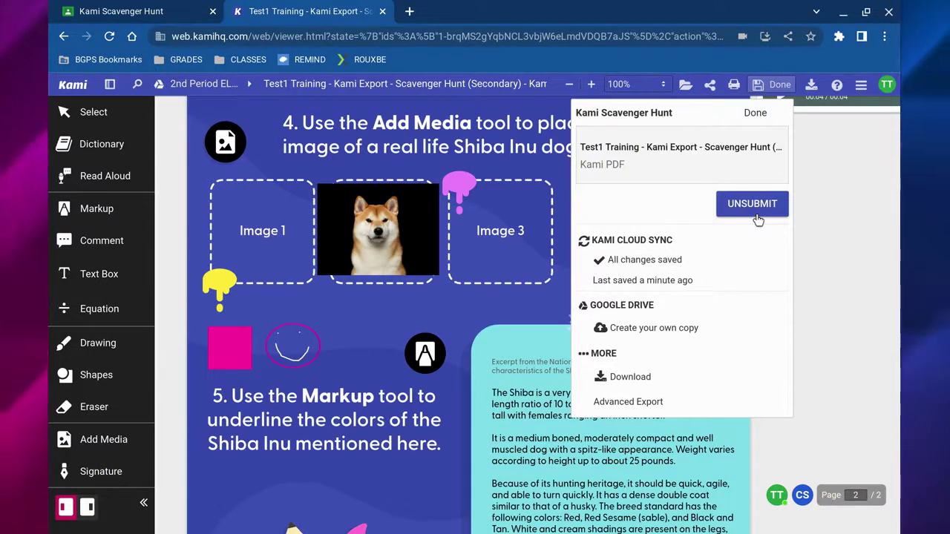
Close the Kami document, return to the assignment page in Google Classroom and reload it.
click(383, 11)
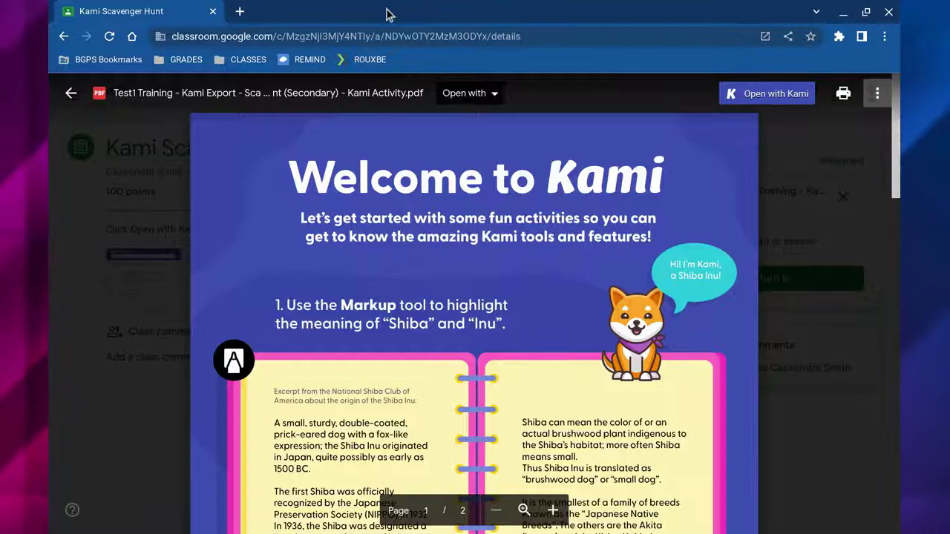
click(73, 99)
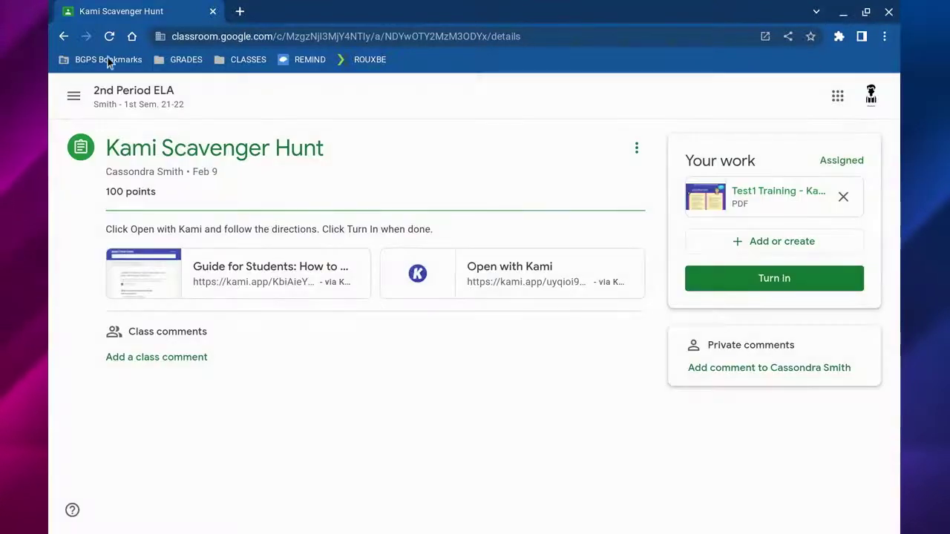
click(110, 37)
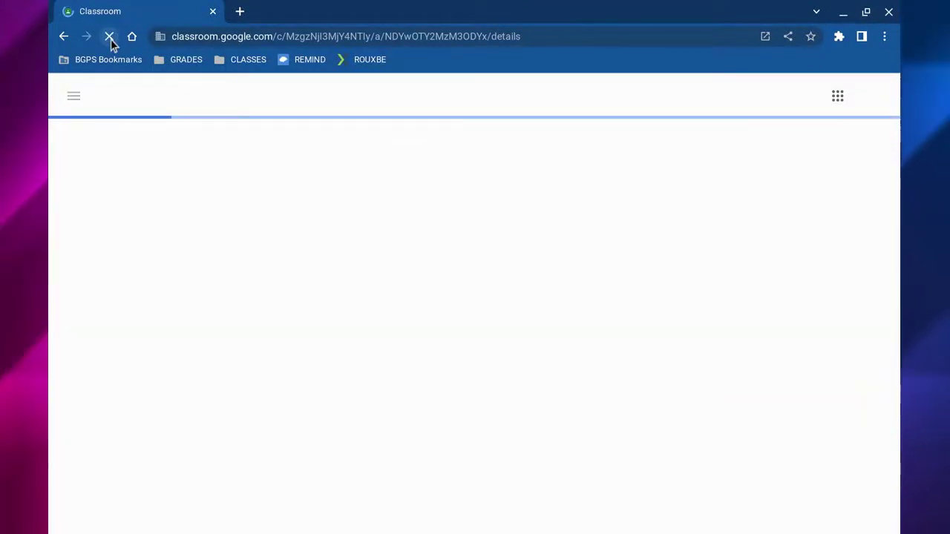